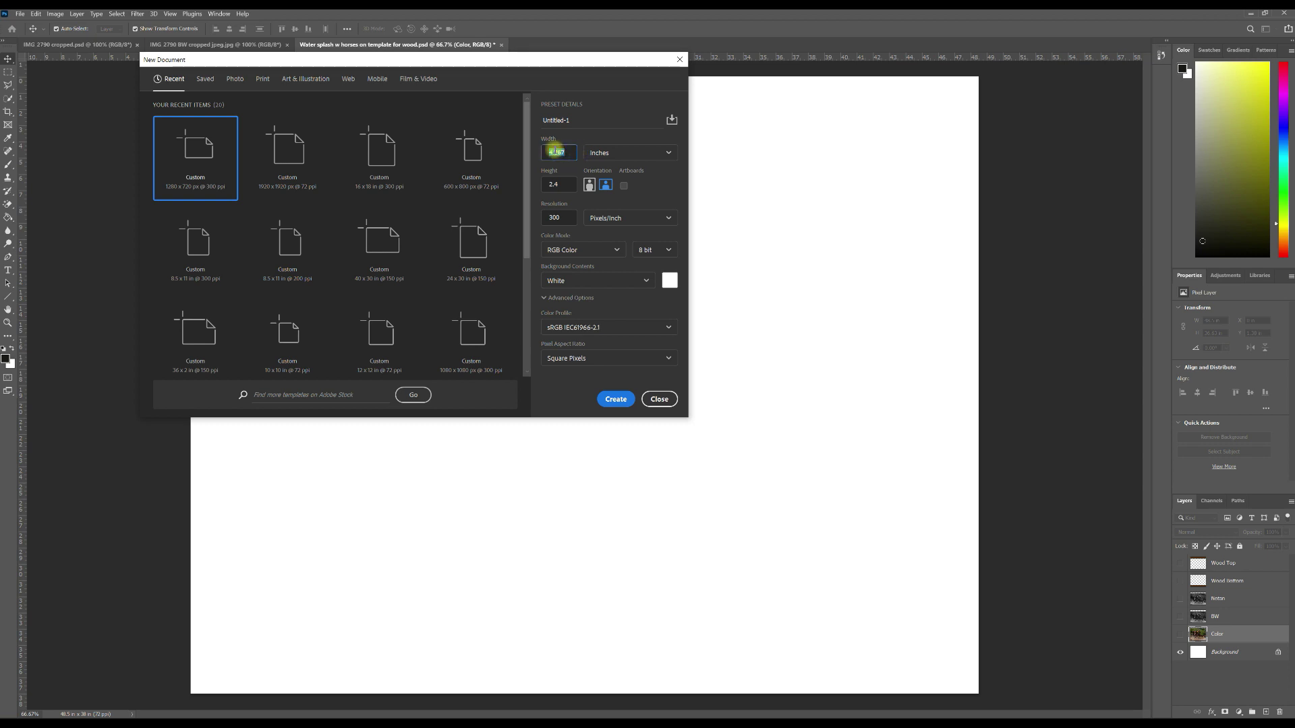
- Create a new document 8 inches wide and 12 inches high at 300 pixels/inch with a white background
type("8")
double_click(551, 184)
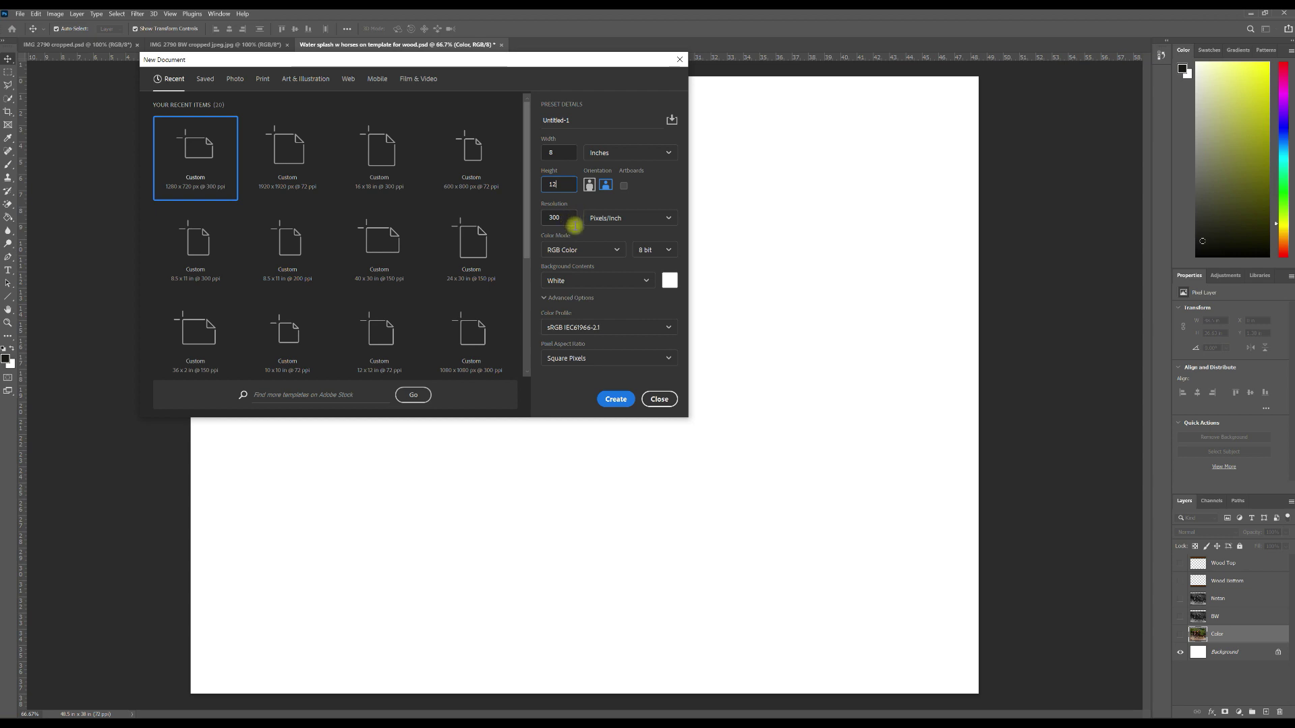
left_click_drag(543, 217, 574, 218)
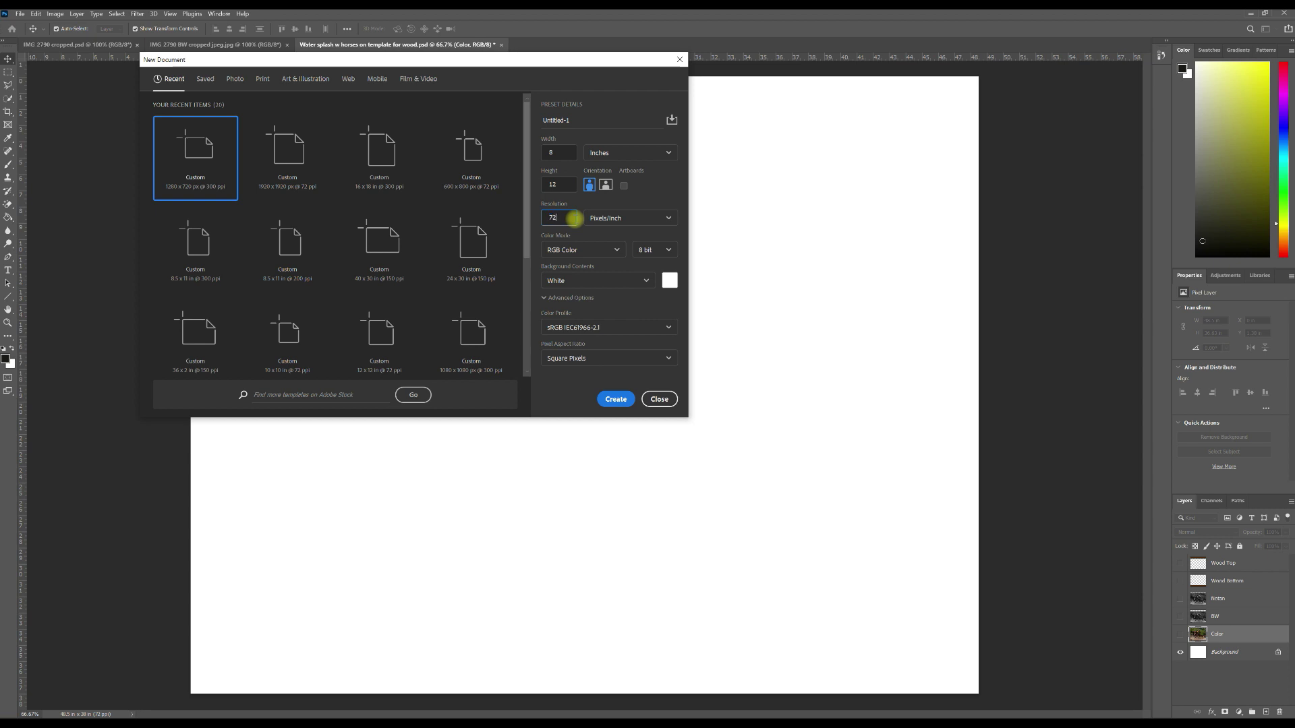
key("BackSpace")
key("BackSpace")
type("3")
left_click(647, 281)
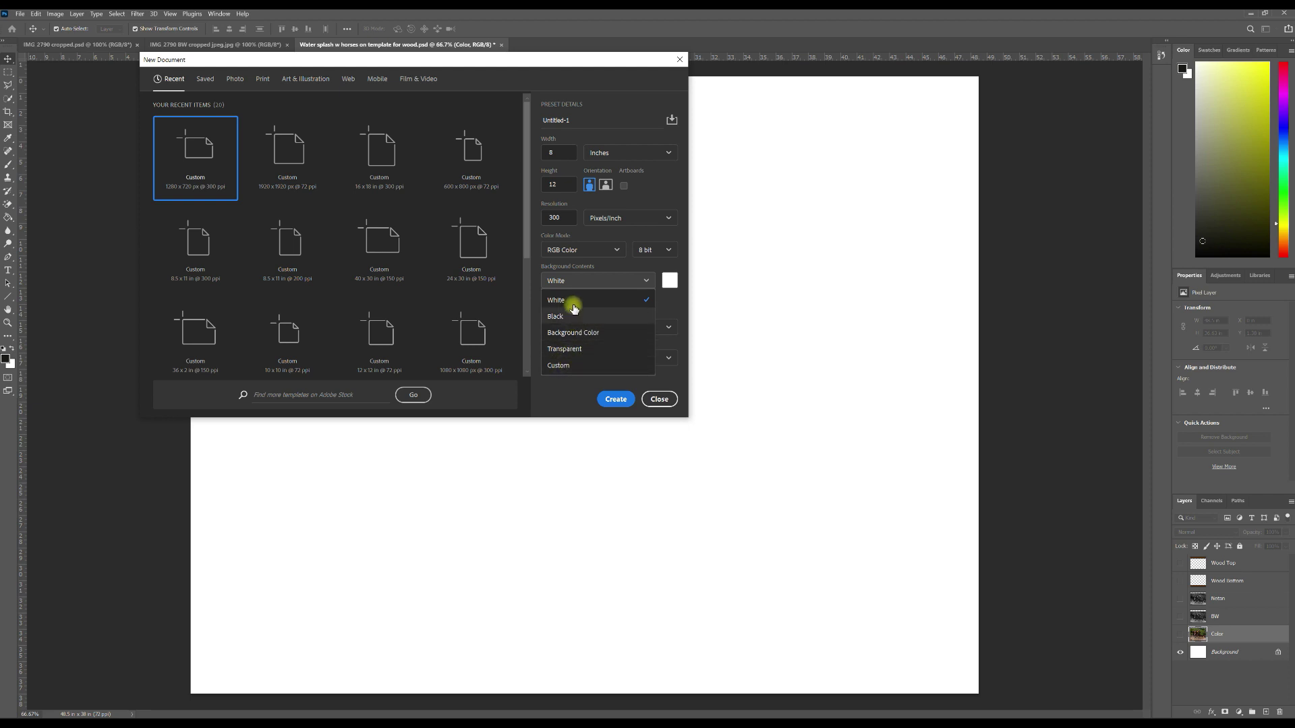
left_click(641, 282)
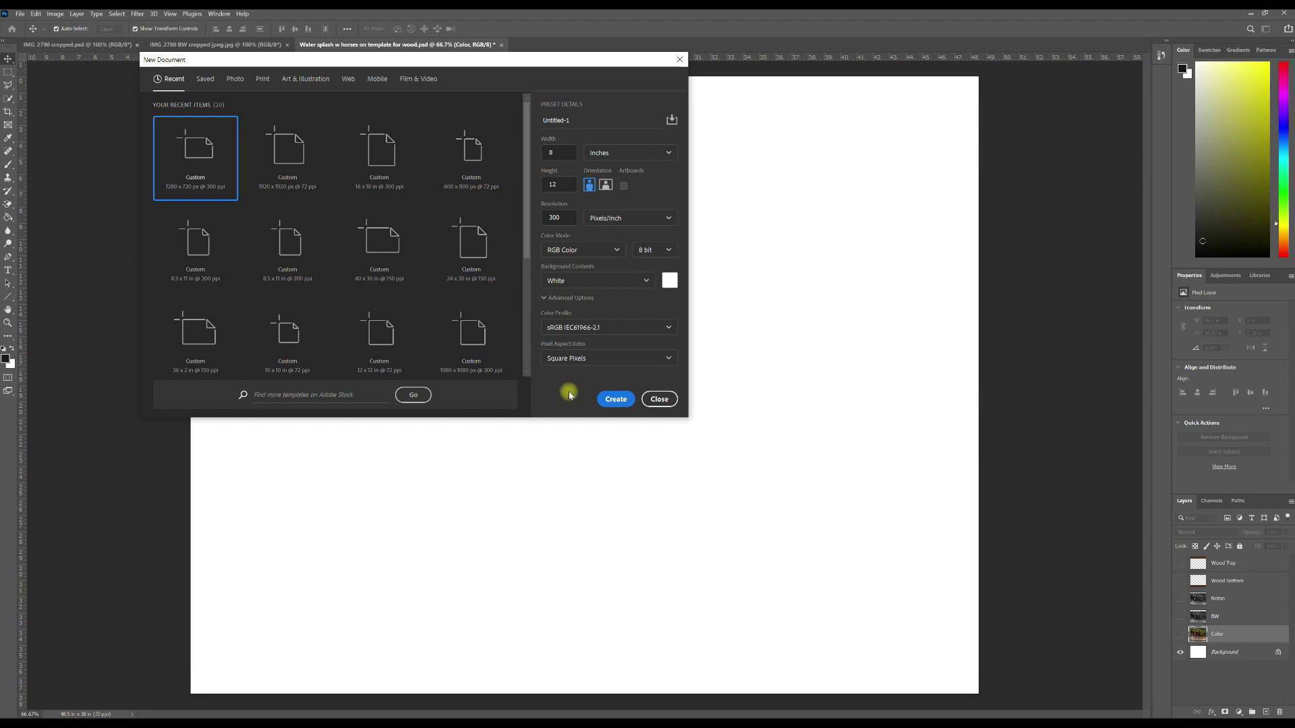
left_click(614, 399)
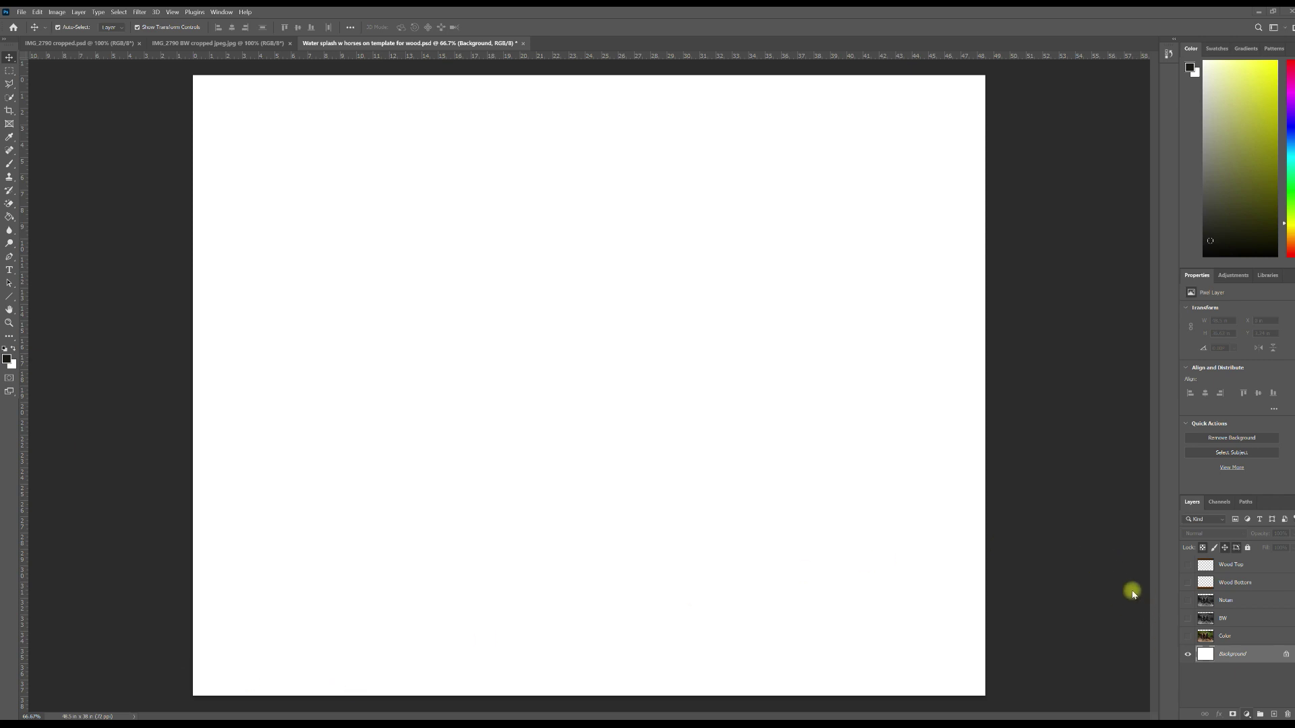
- Show the Color, Wood Bottom and Wood Top layers, and shift the Color photo up to about X 0 in, Y 1.38 in
left_click(1189, 637)
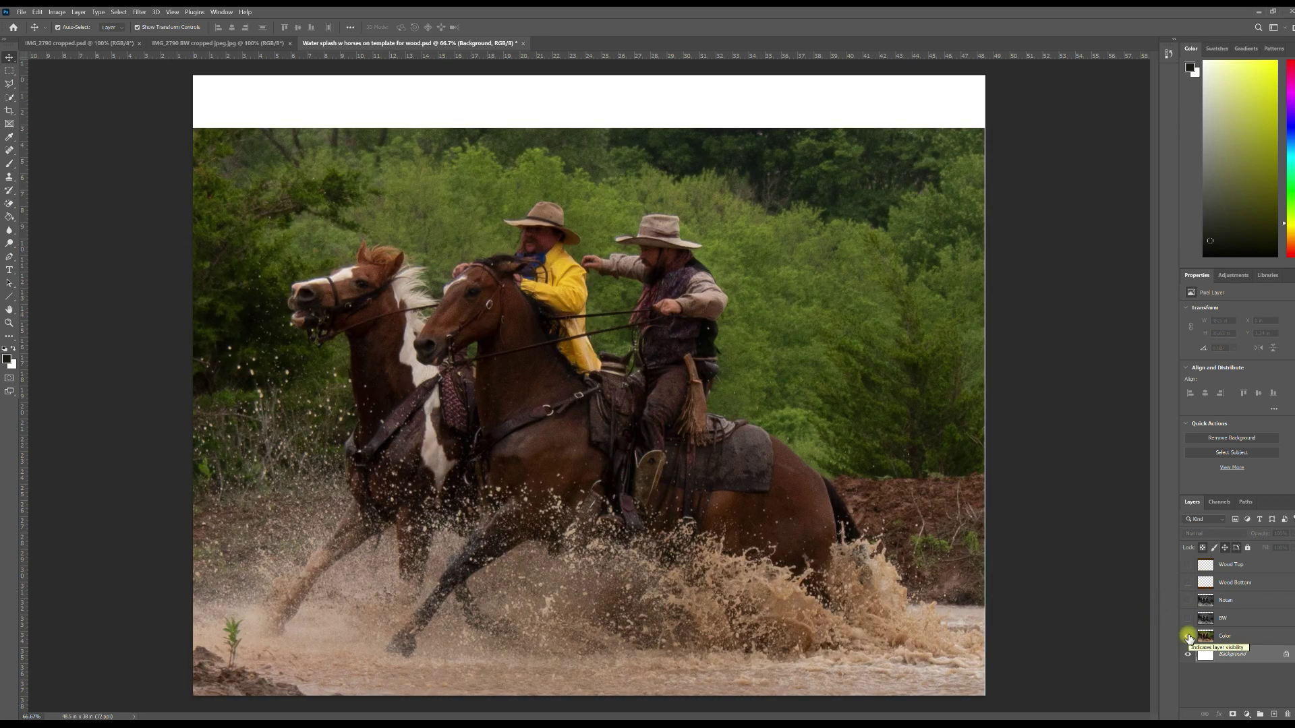
left_click_drag(1189, 583, 1188, 564)
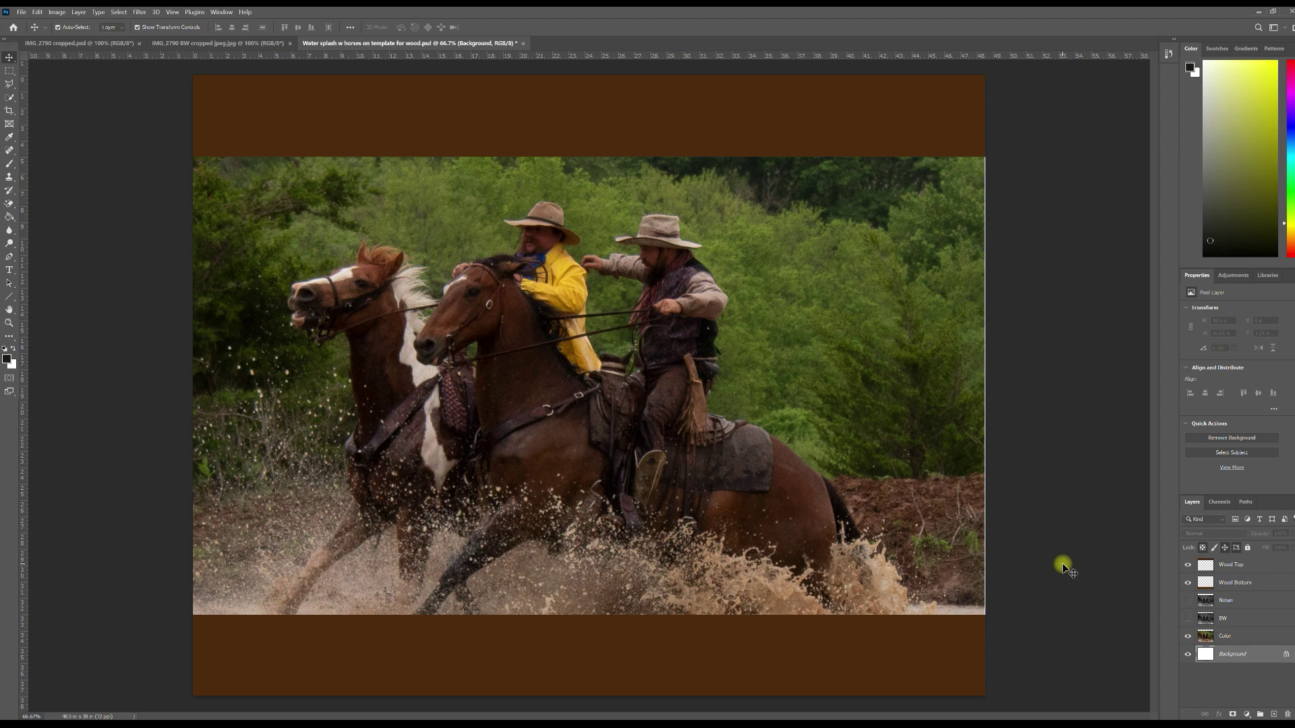
left_click(1242, 641)
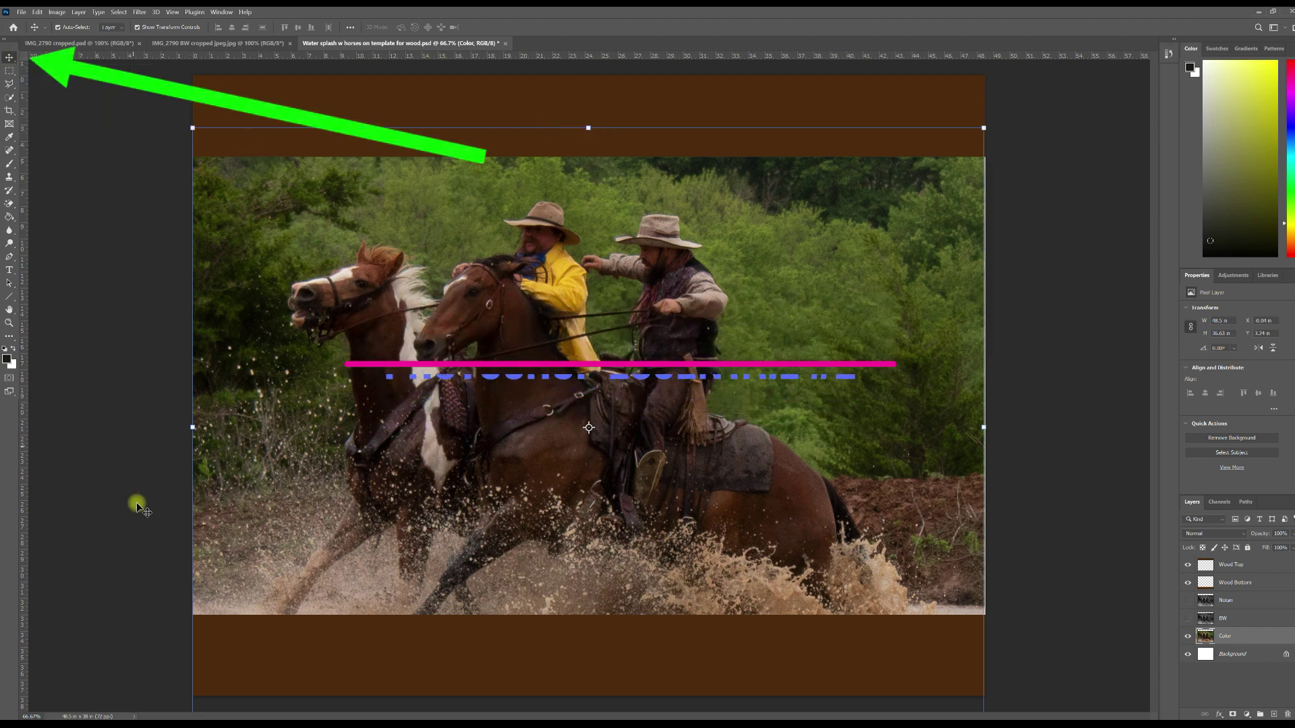
mouse_move(625, 495)
left_mouse_down()
mouse_move(623, 452)
mouse_move(622, 490)
mouse_move(666, 496)
mouse_move(624, 489)
mouse_move(627, 476)
mouse_move(610, 487)
mouse_move(664, 491)
mouse_move(615, 492)
mouse_move(627, 492)
left_mouse_up()
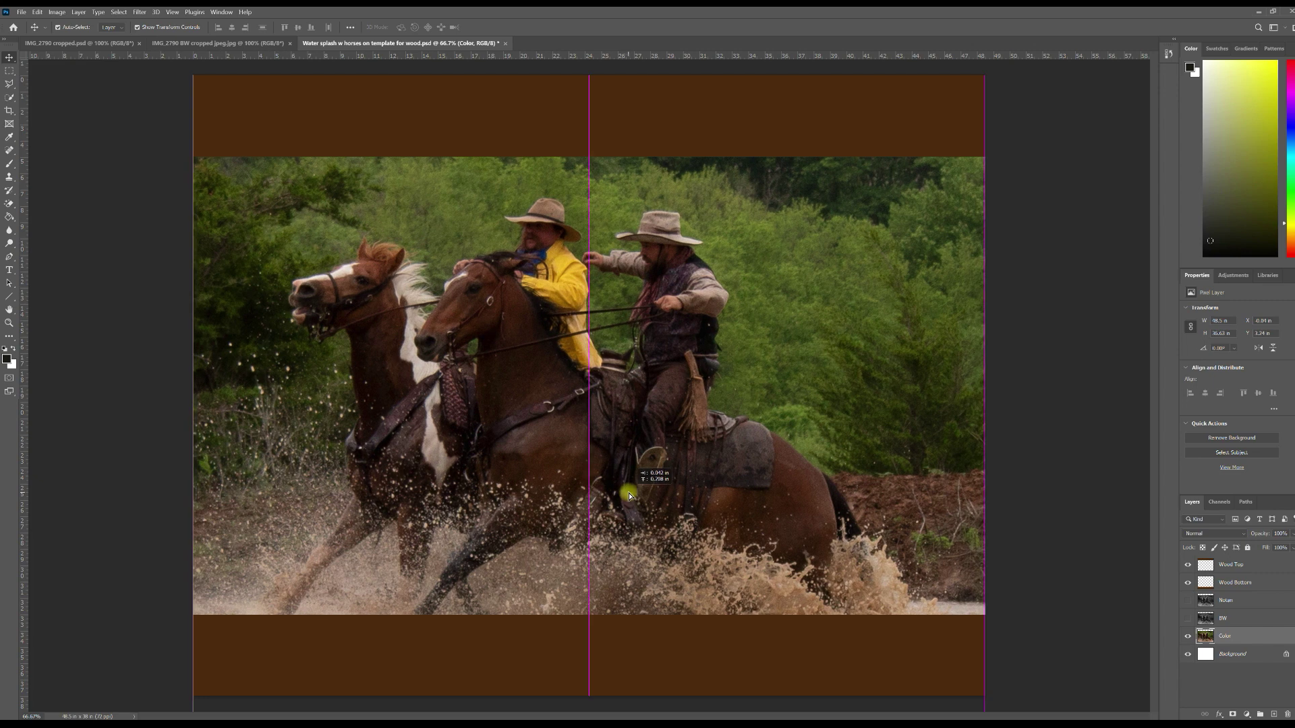
left_click_drag(629, 496, 622, 463)
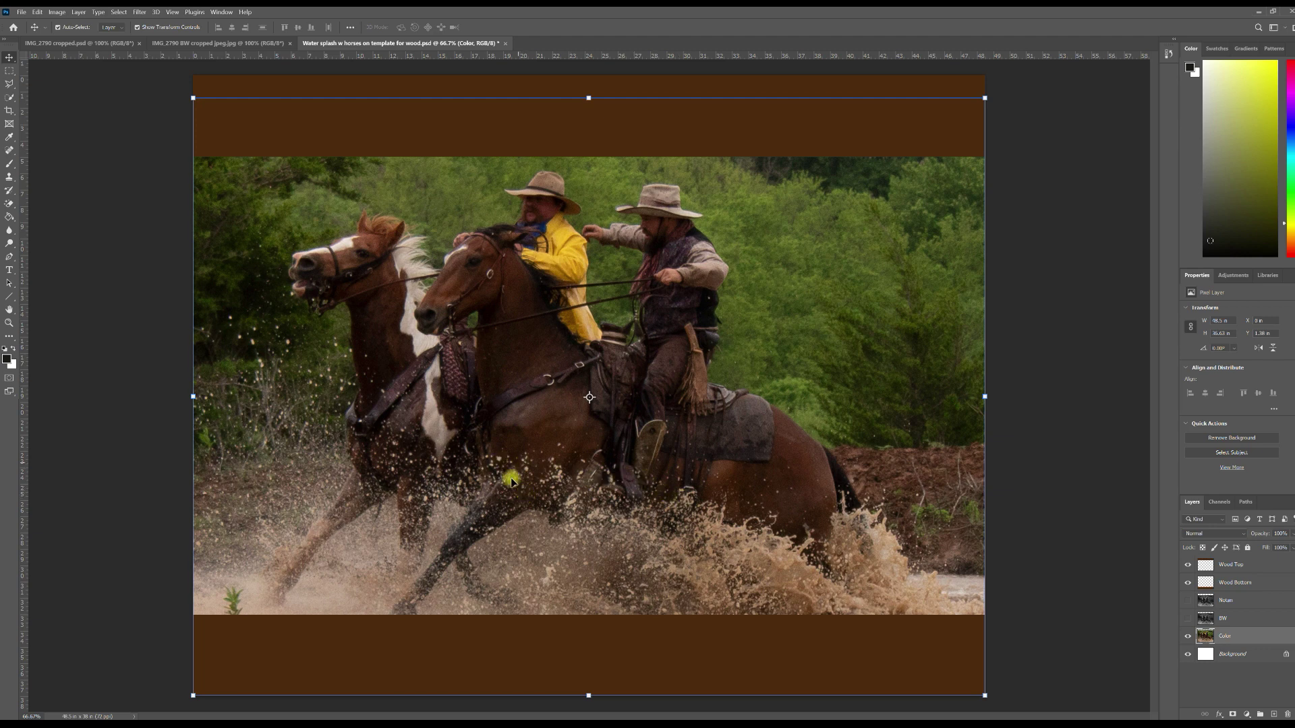
left_click_drag(595, 487, 595, 487)
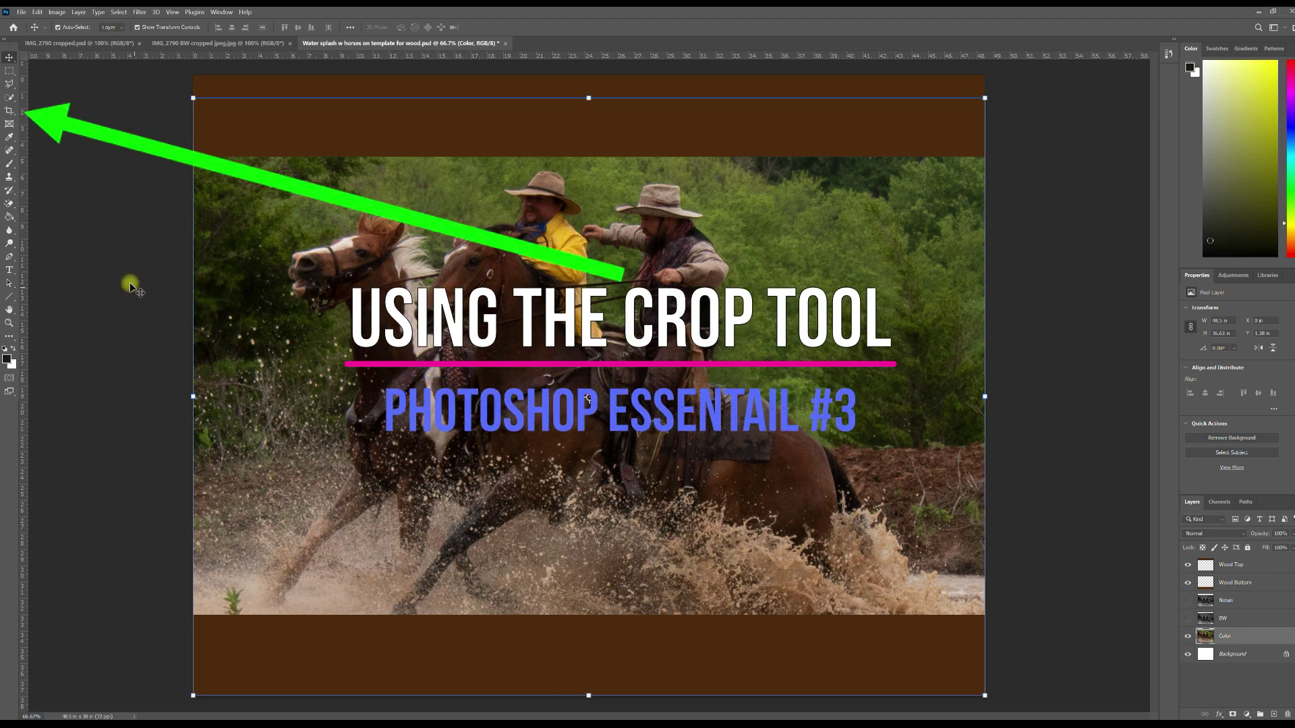
- Show the Triangle composition overlay across the whole canvas with the Crop tool
left_click(10, 112)
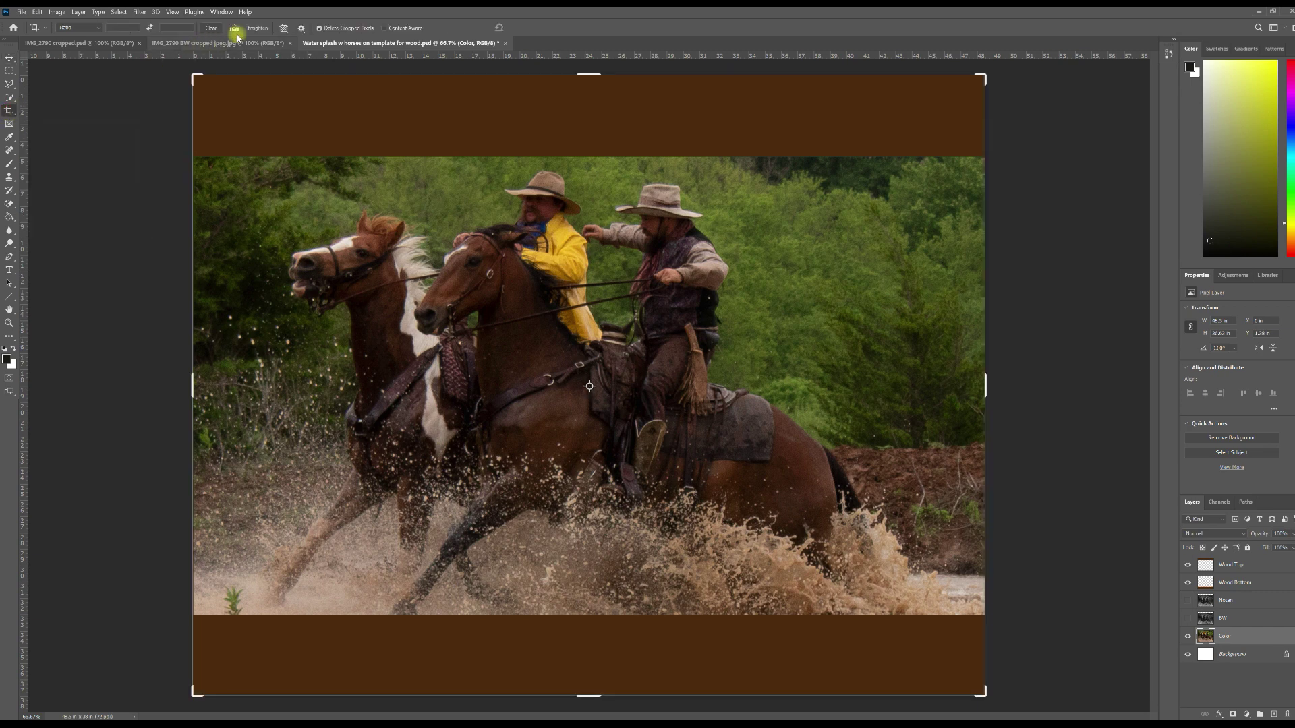
left_click(284, 29)
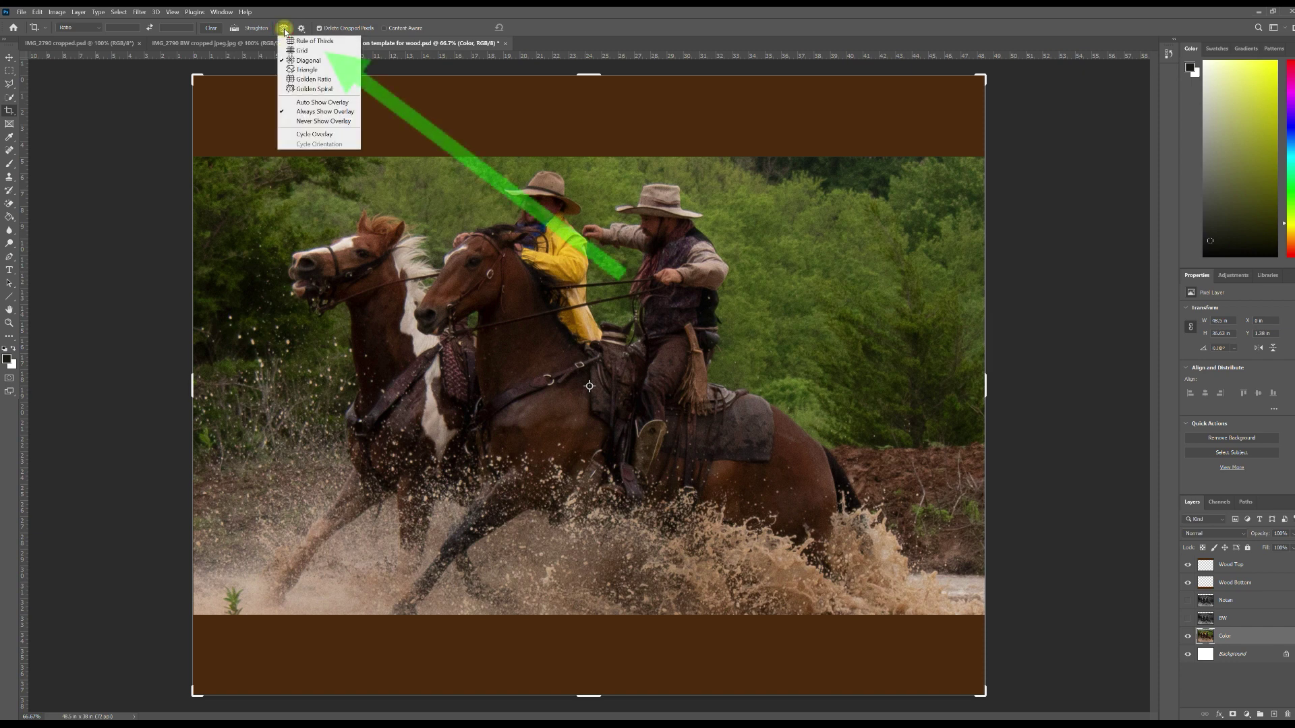
left_click(319, 71)
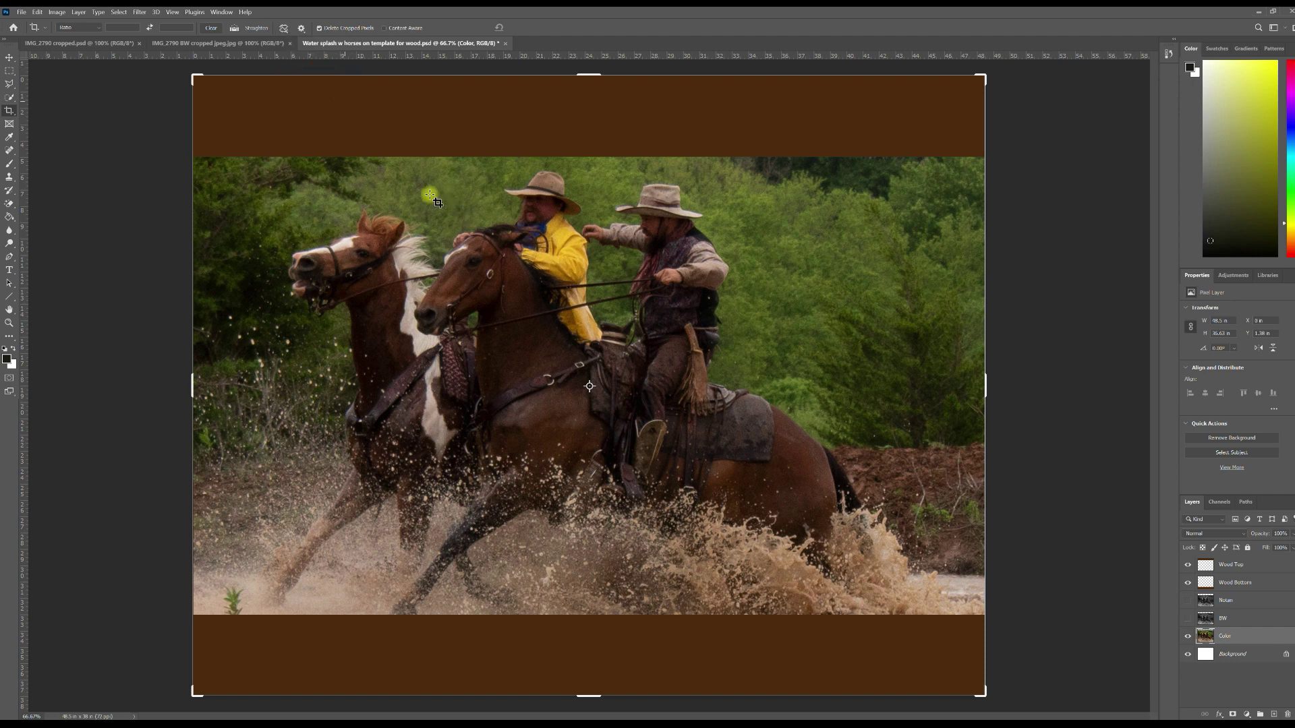
left_click(582, 75)
left_click_drag(582, 75, 582, 74)
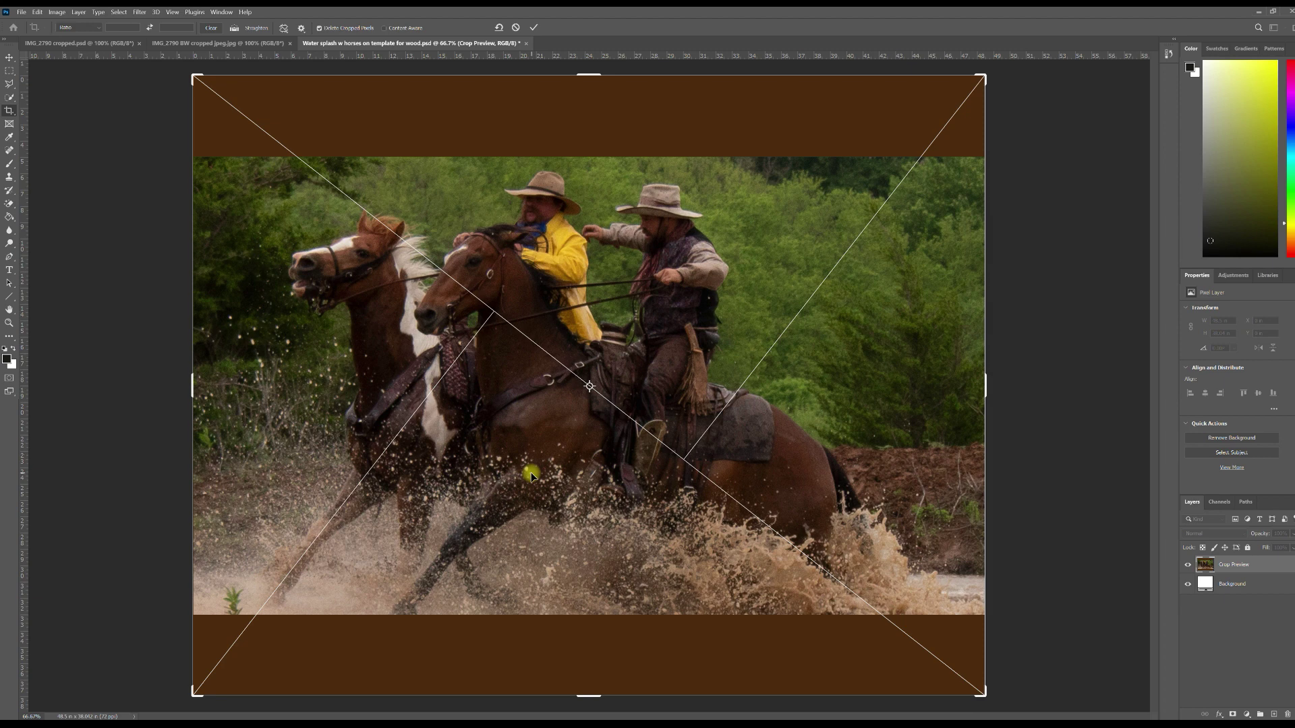
- Preview the Golden Ratio crop overlay on the horse photo
left_click(283, 27)
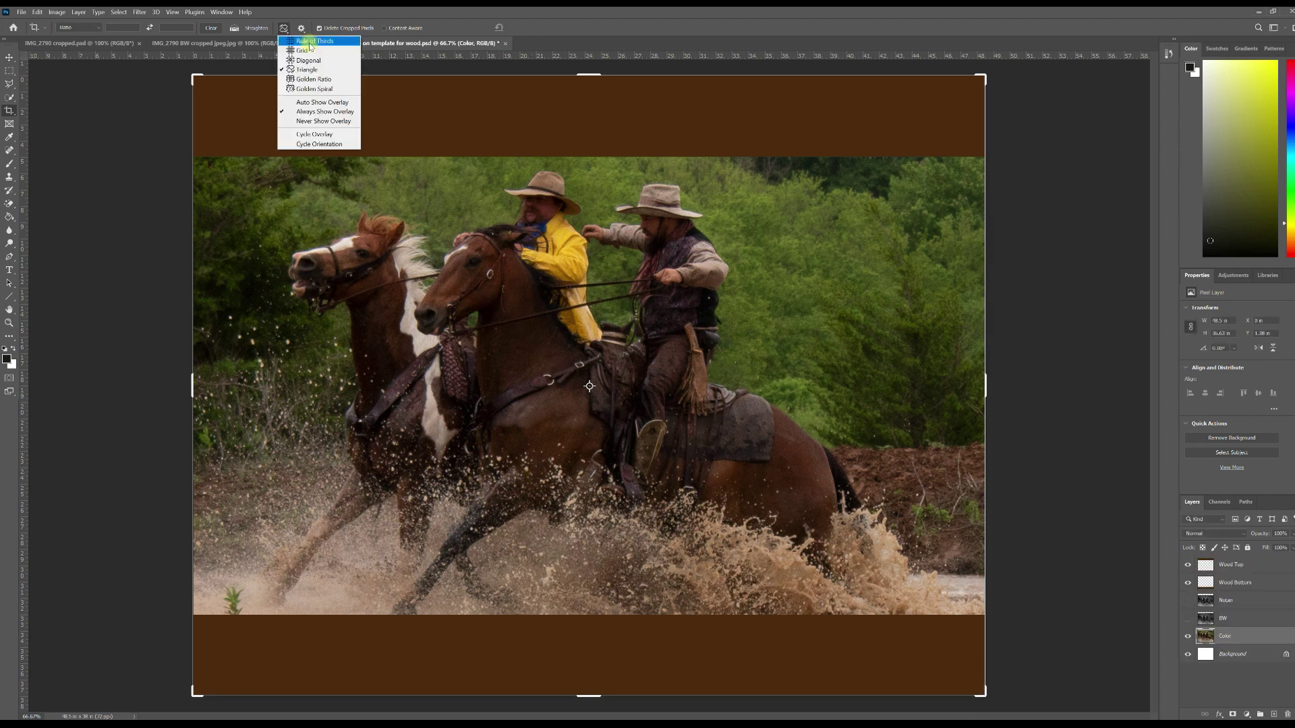
left_click(312, 79)
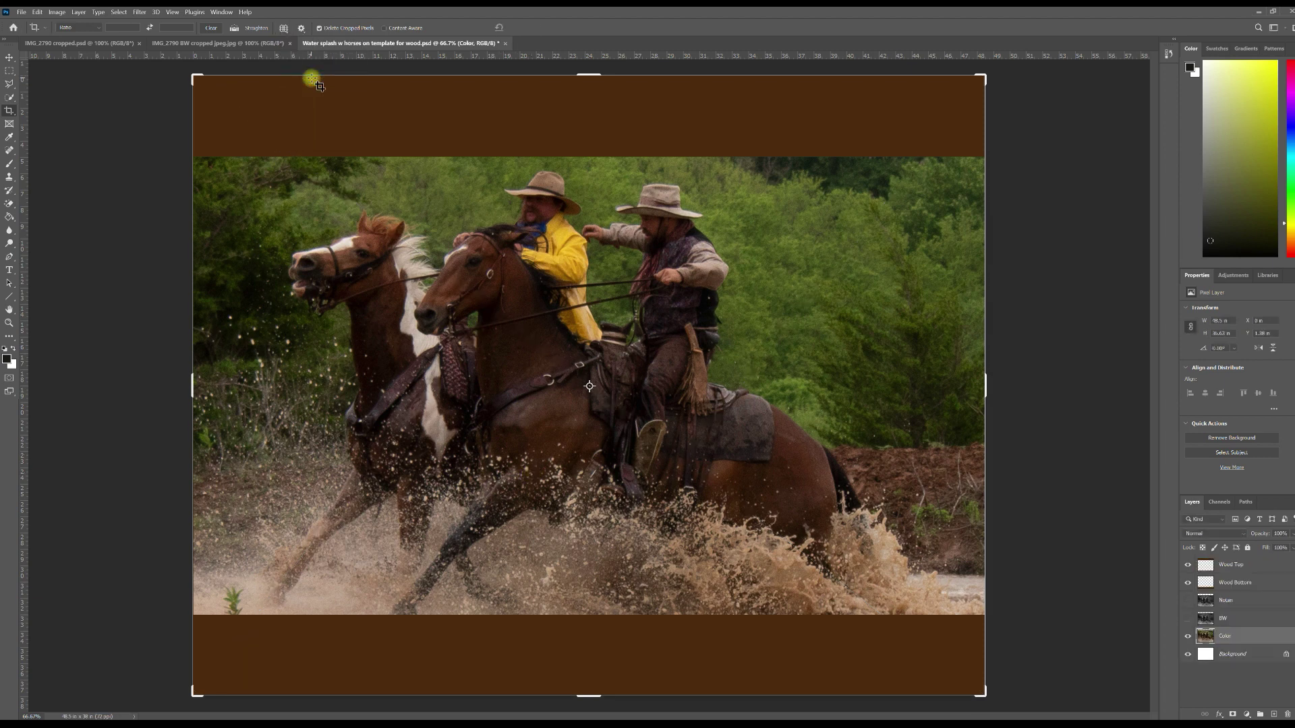
left_click(475, 75)
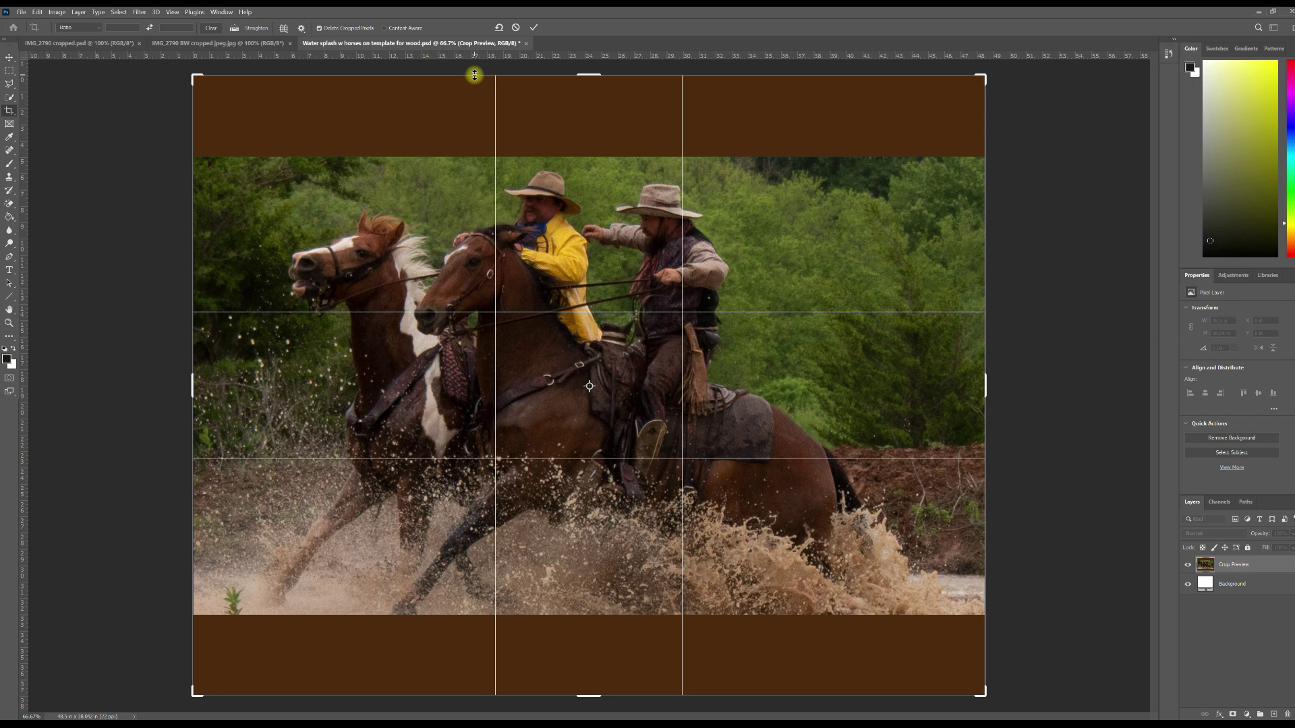
- Compare the Golden Spiral and Rule of Thirds crop overlays on the horse photo
left_click(284, 29)
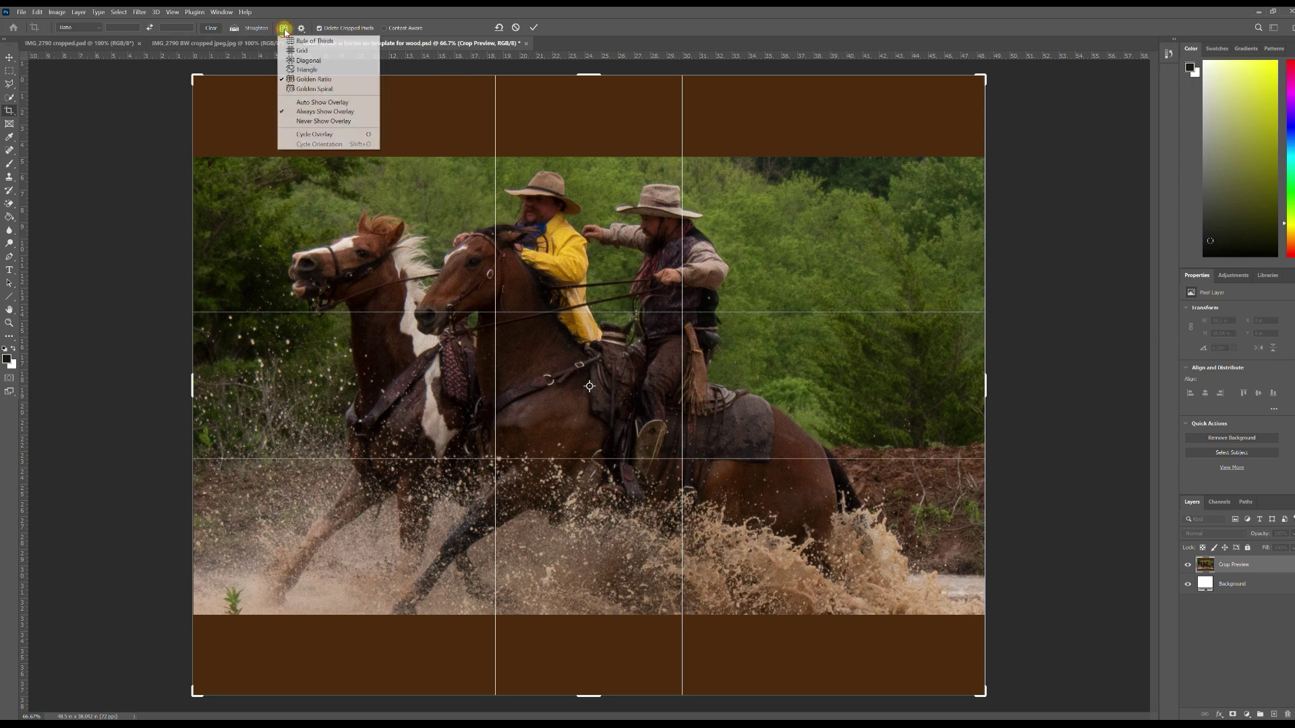
left_click(316, 89)
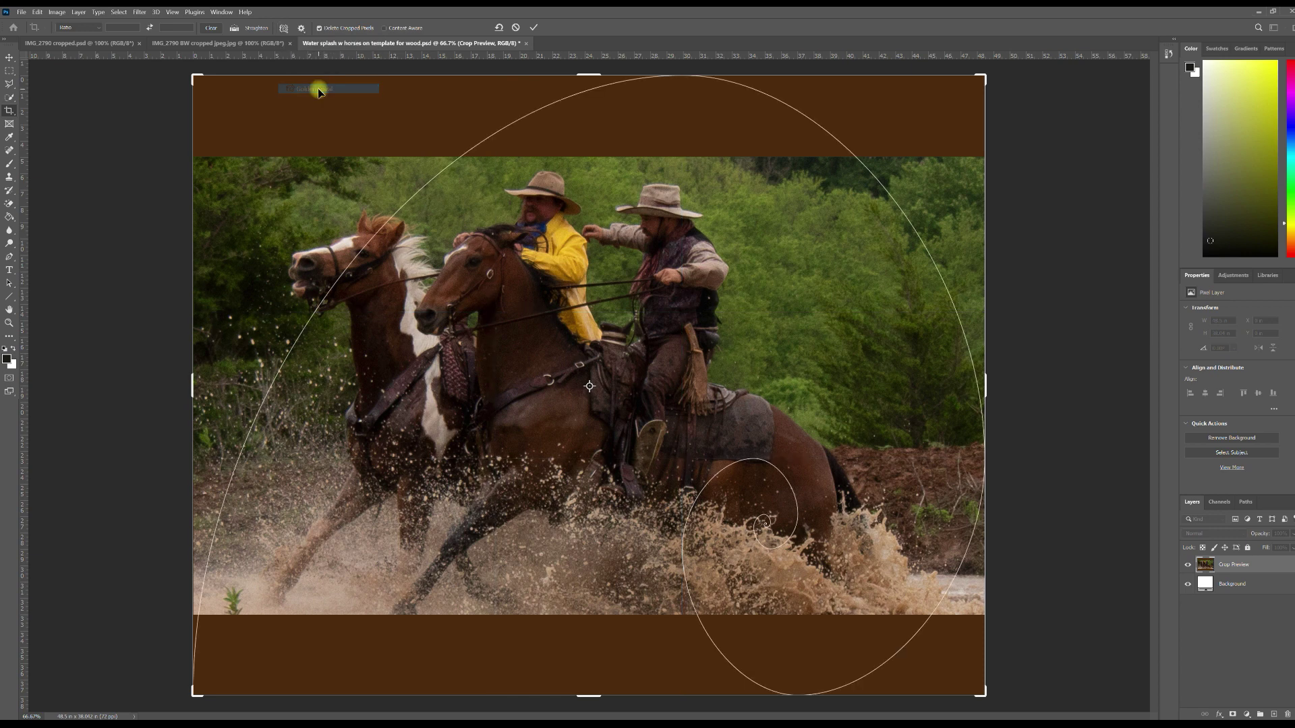
left_click(284, 28)
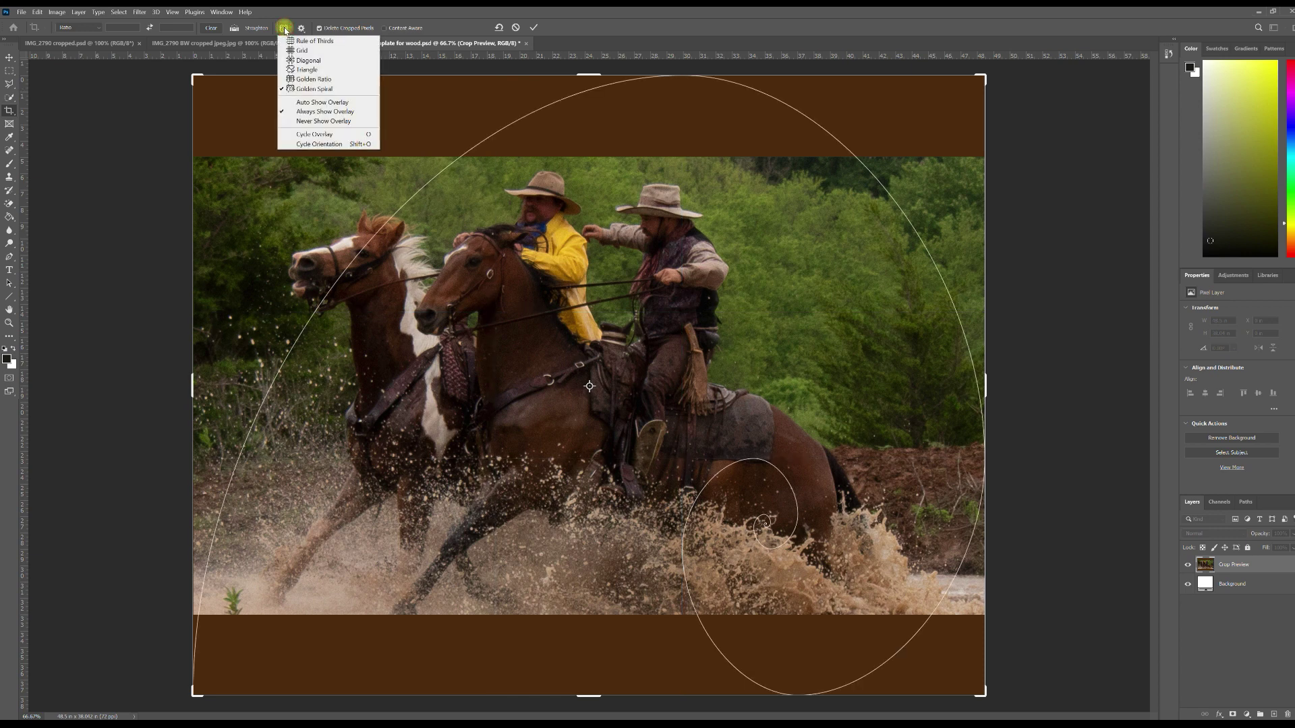
left_click(312, 41)
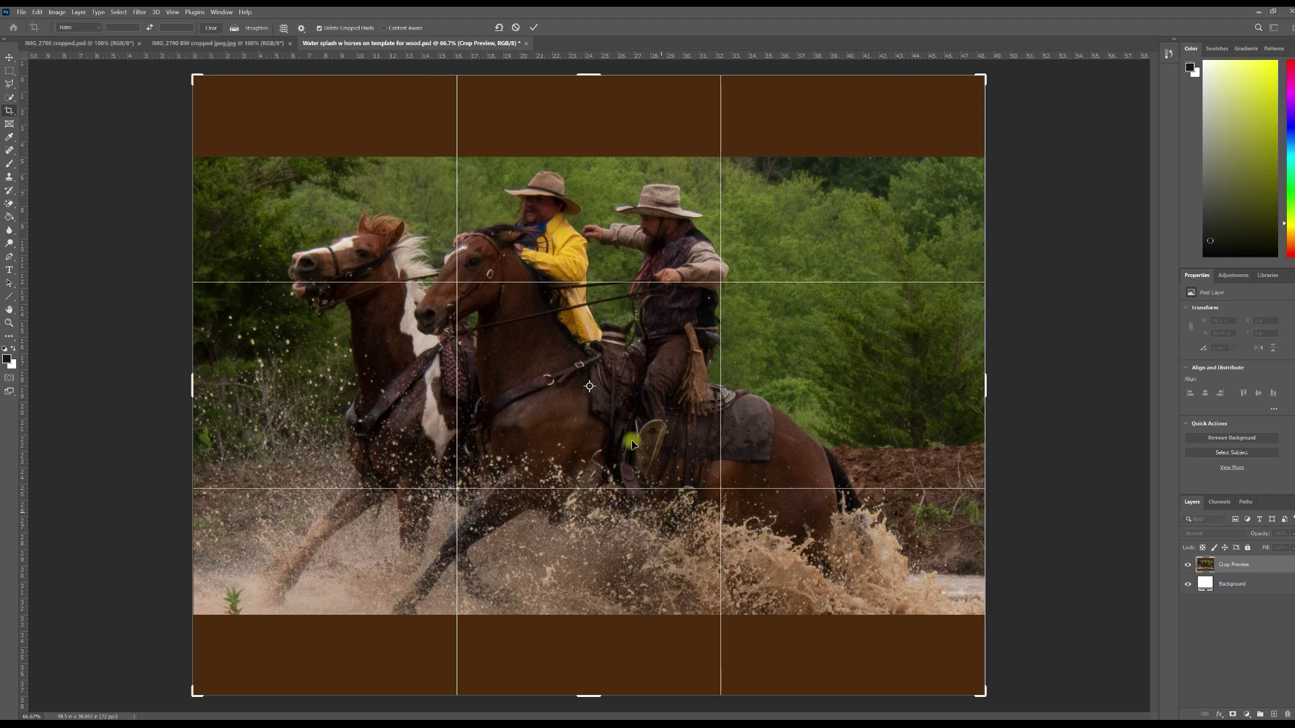
- Set the crop overlay back to Triangle and return to the Move tool without cropping
left_click(284, 29)
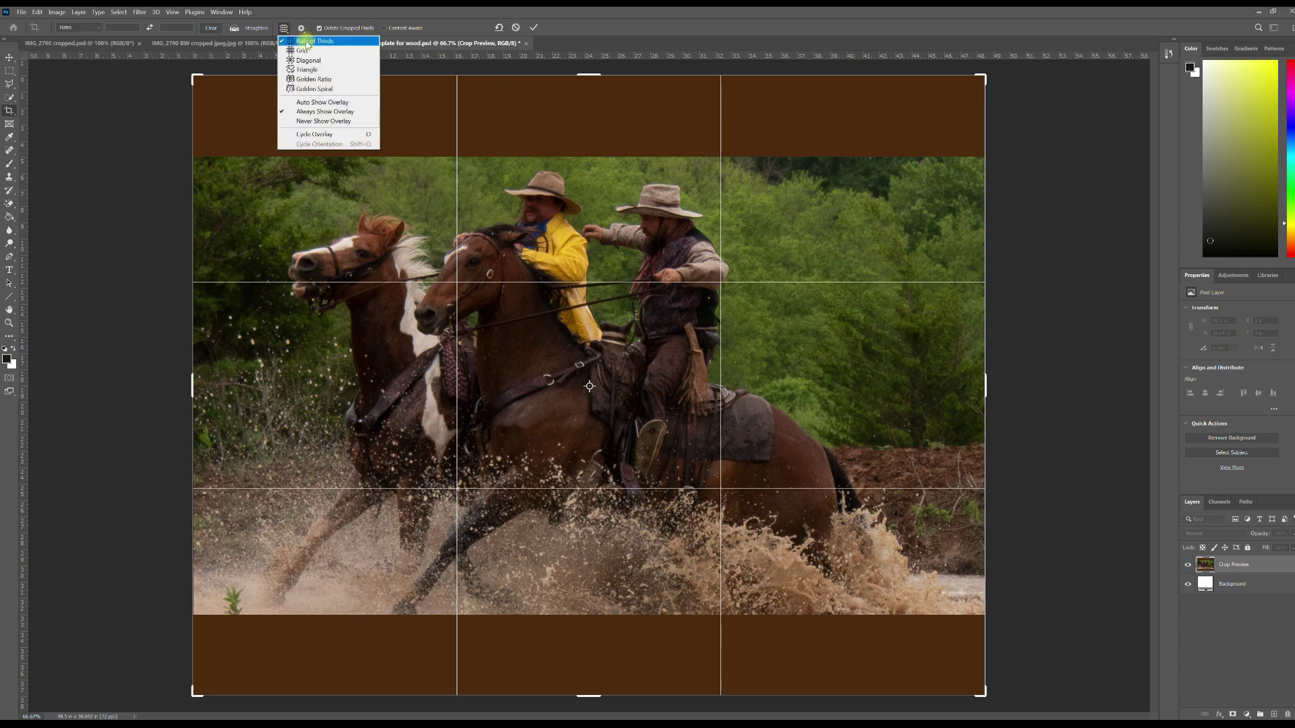
left_click(318, 70)
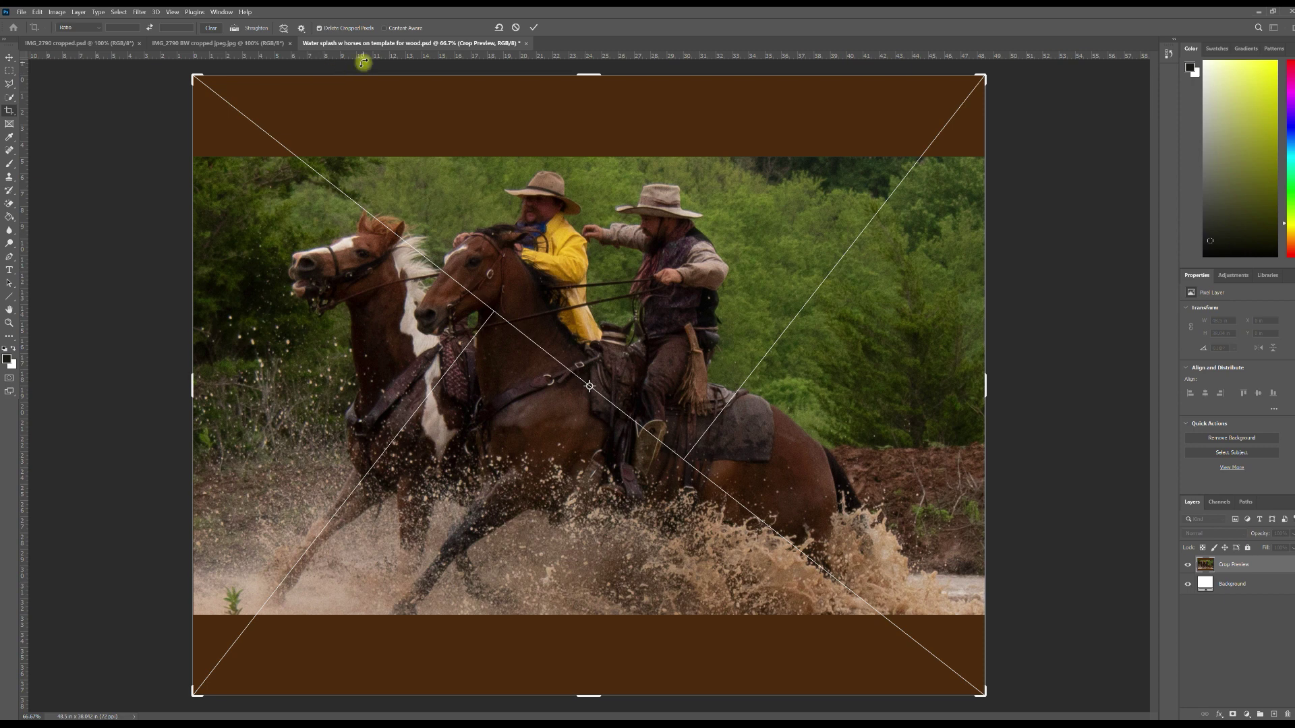
left_click(284, 28)
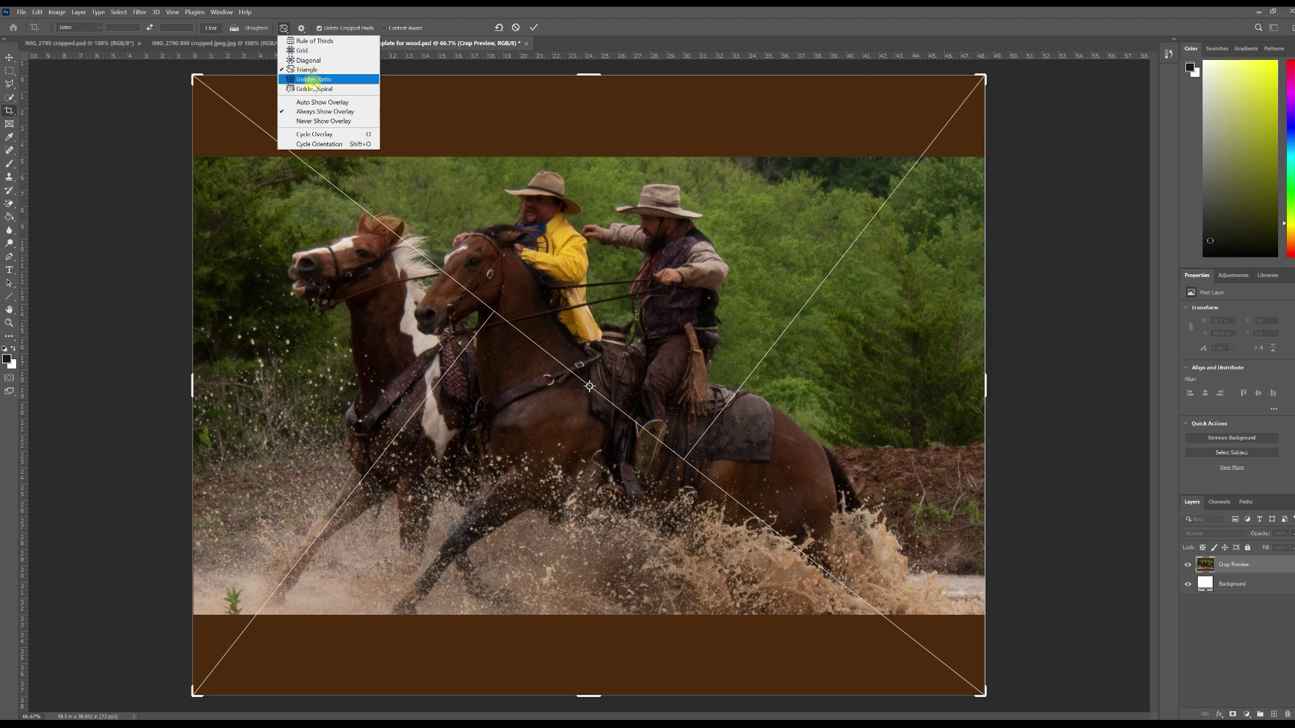
key("v")
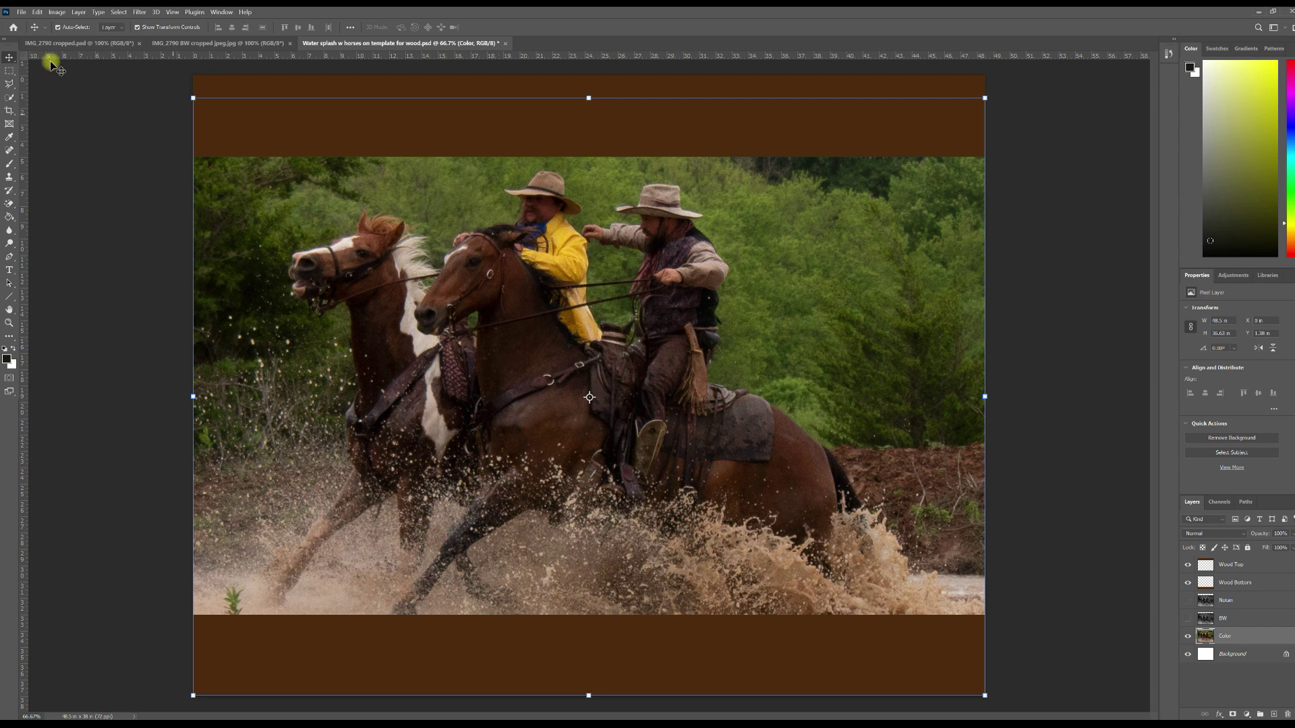
- Convert the Color layer to grayscale with a Black & White adjustment using the Default preset
left_click(56, 14)
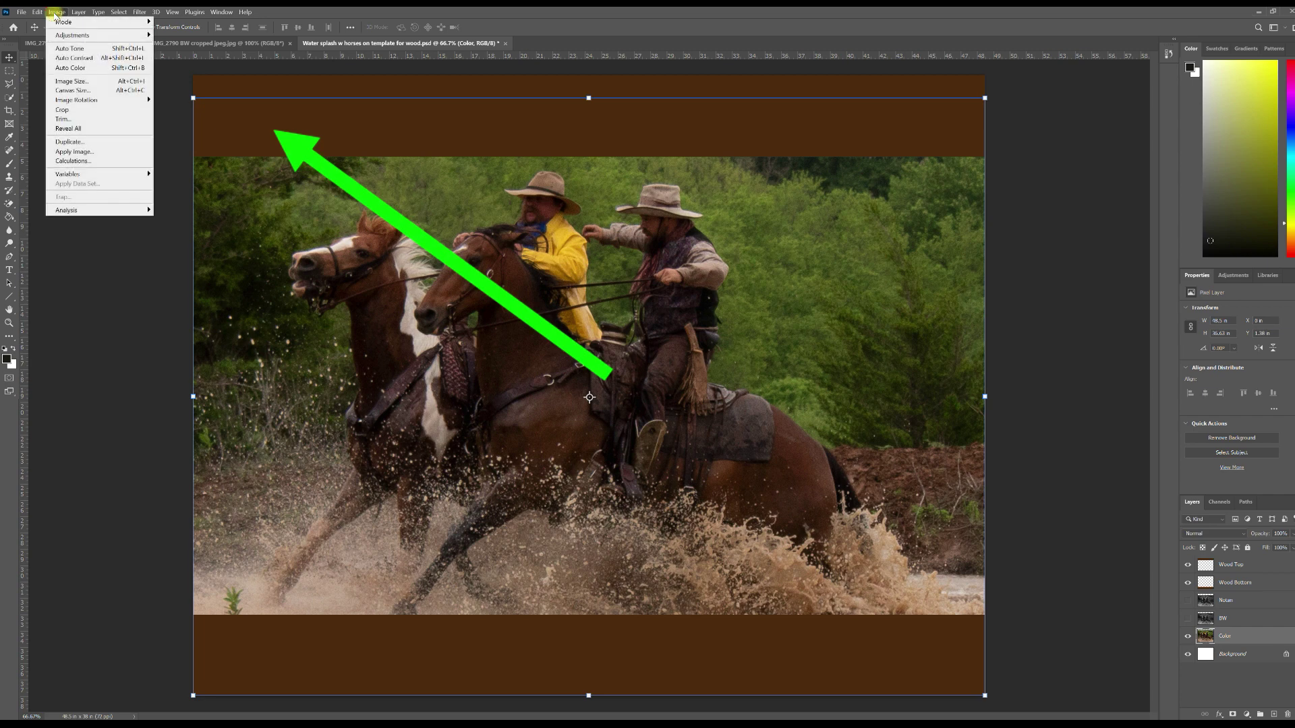
mouse_move(85, 36)
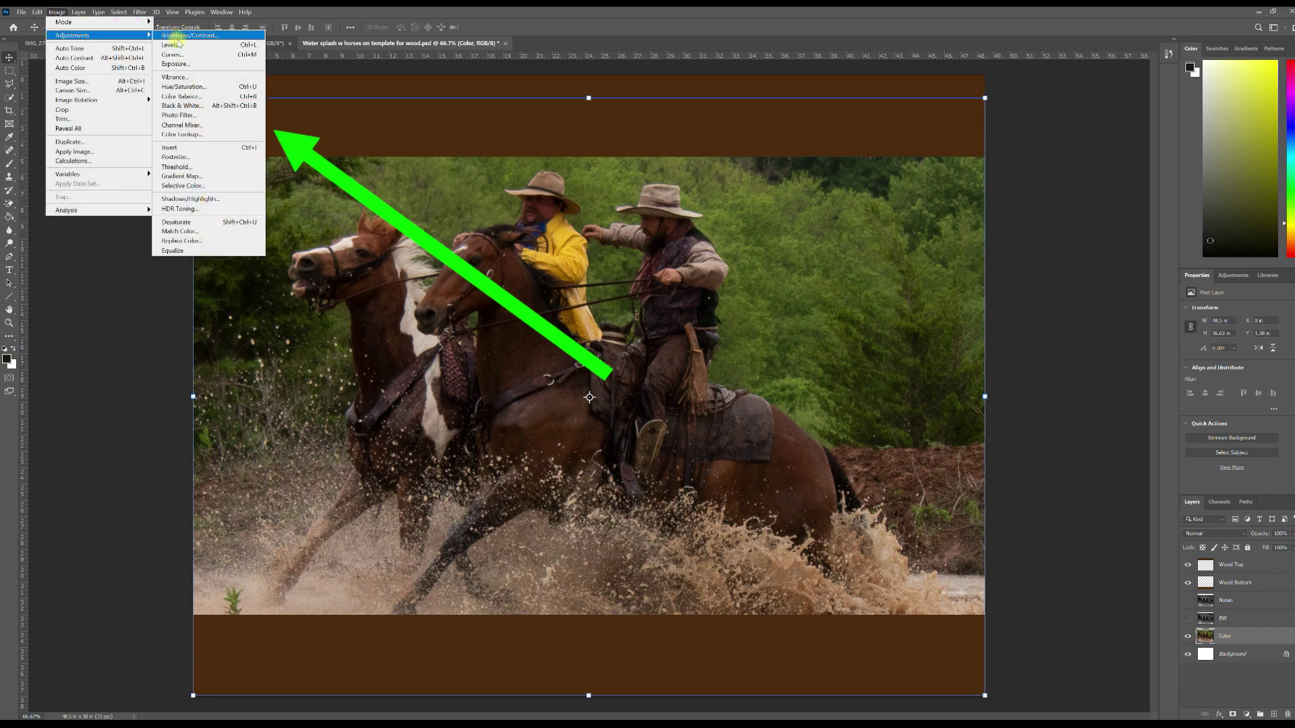
left_click(196, 106)
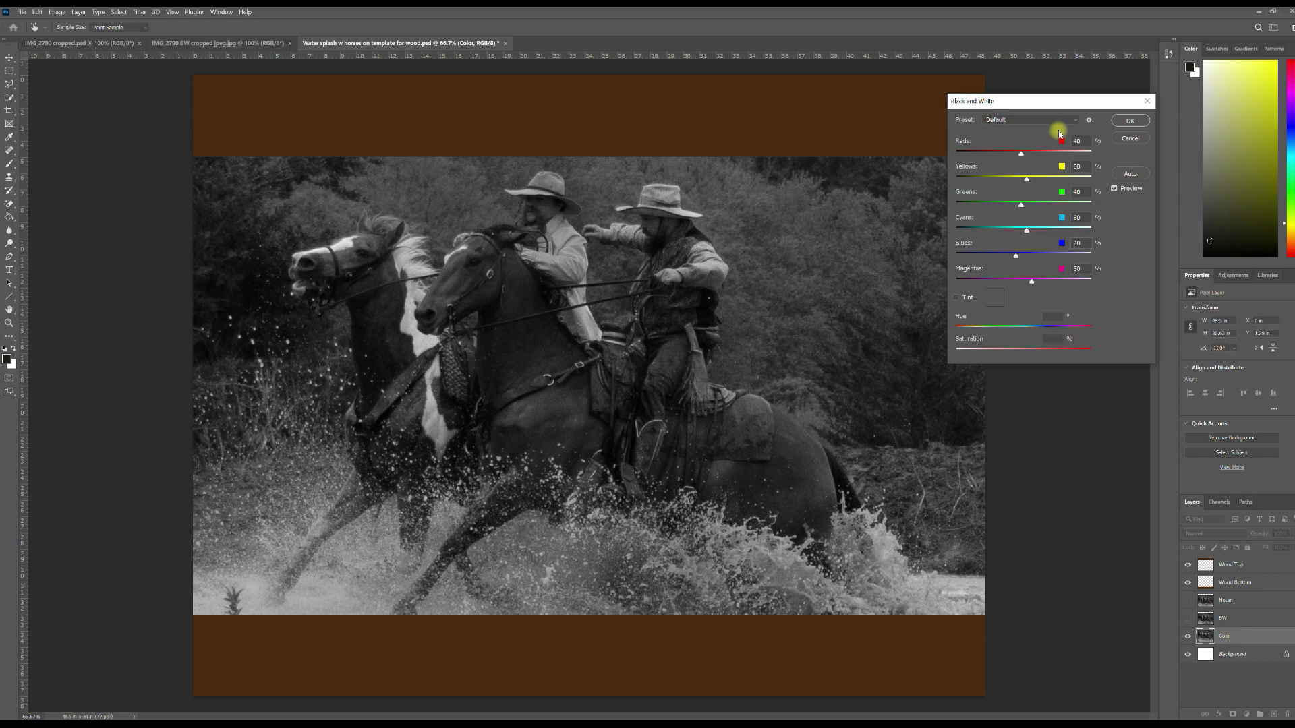
left_click(1132, 121)
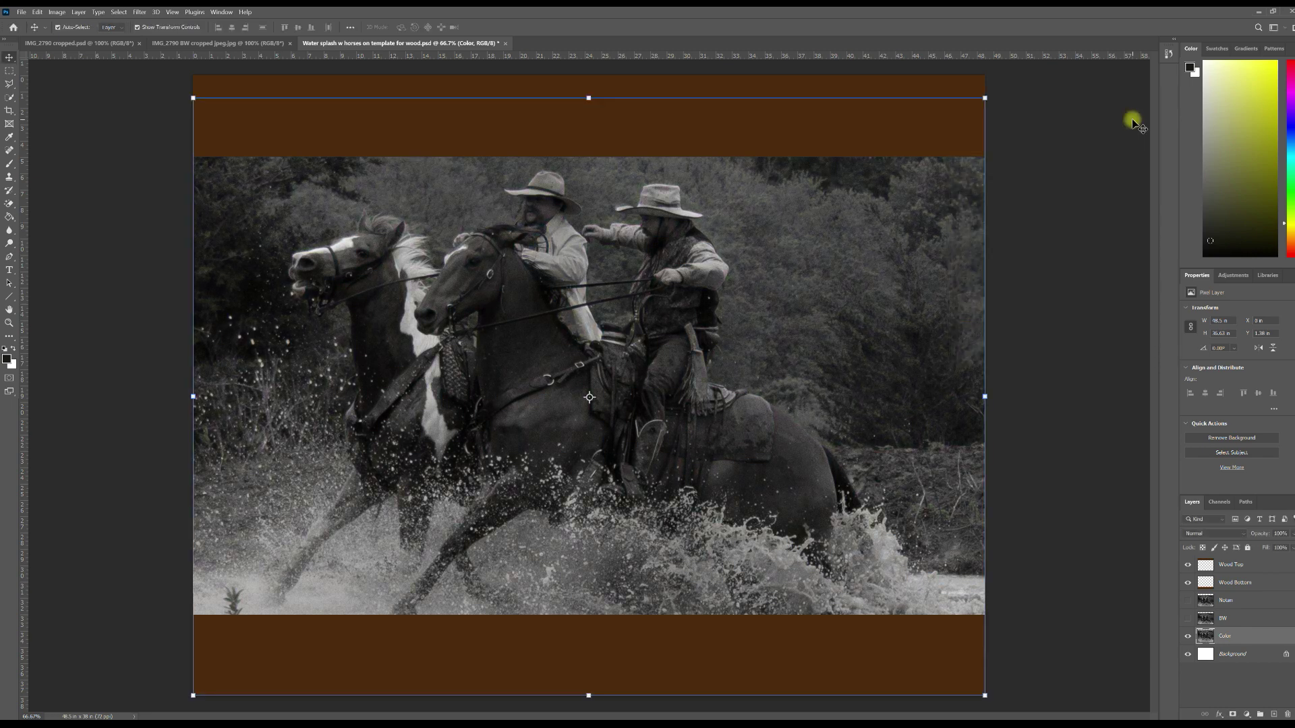
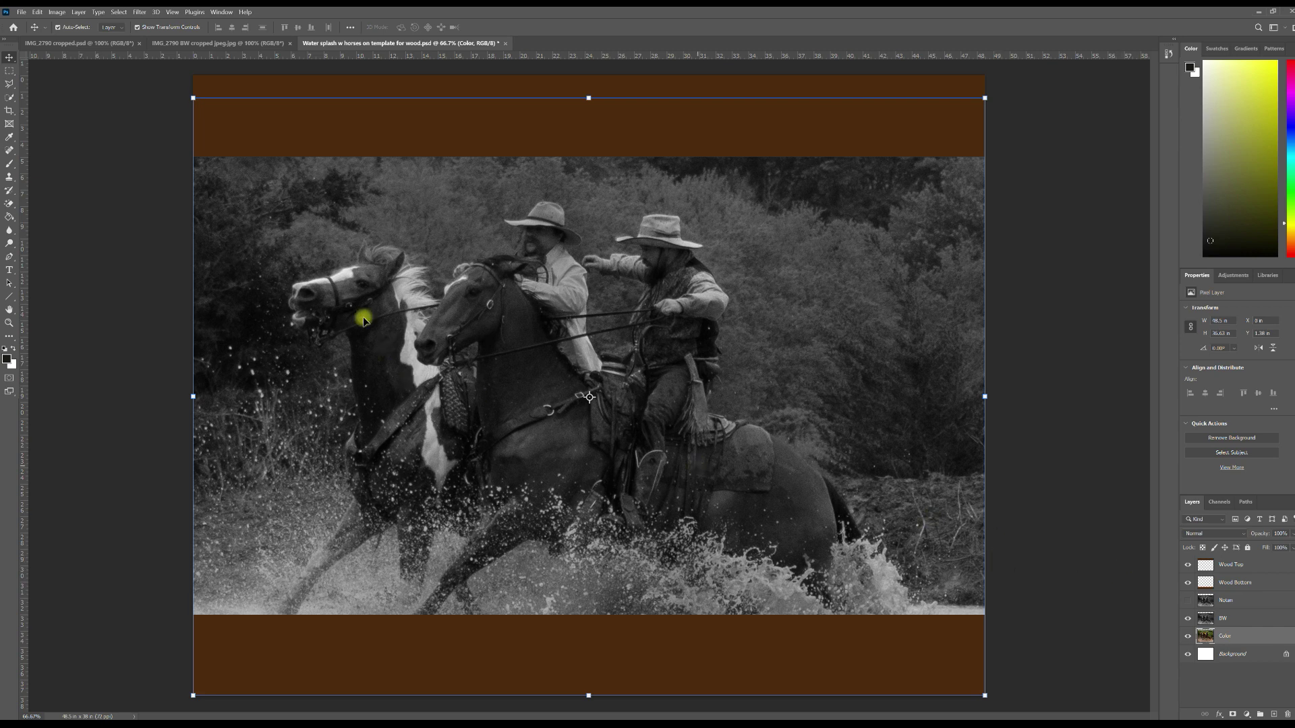
- Posterize the black-and-white horse photo on the BW layer with Levels set to 4
left_click(58, 12)
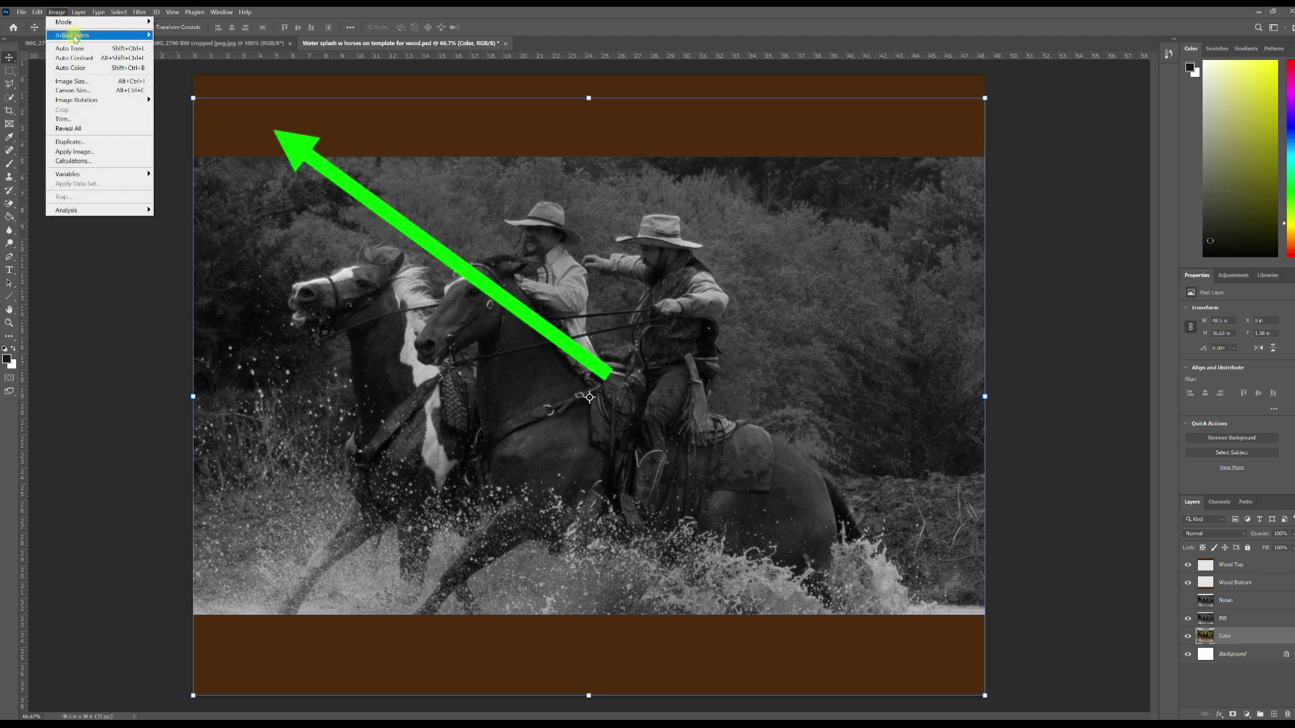
mouse_move(75, 38)
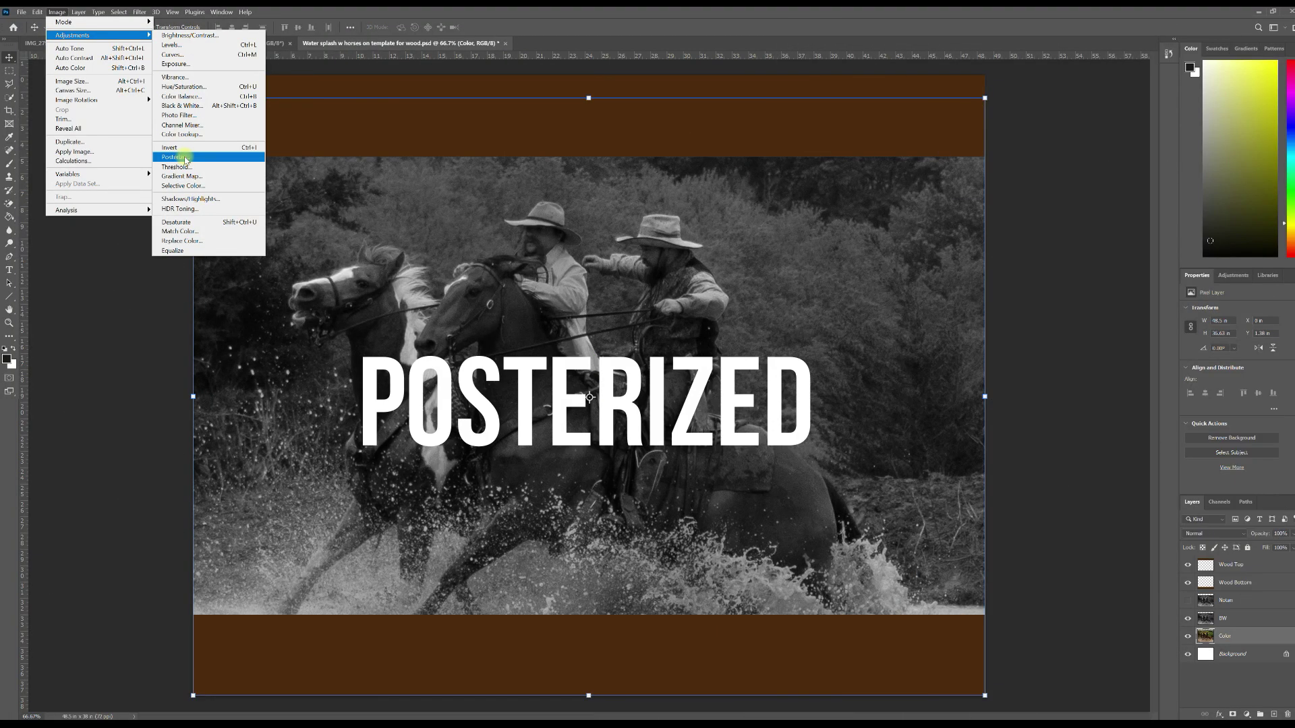
left_click(185, 159)
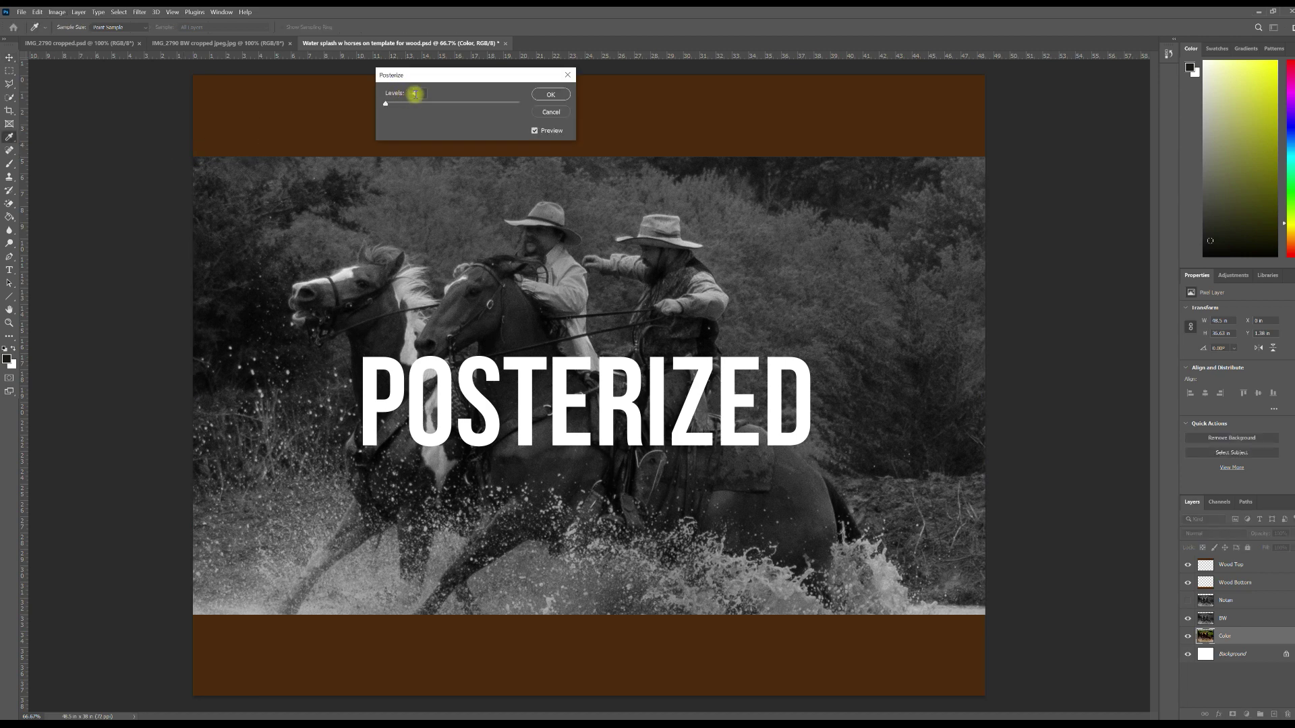
mouse_move(388, 107)
left_mouse_down()
mouse_move(407, 109)
mouse_move(384, 105)
left_mouse_up()
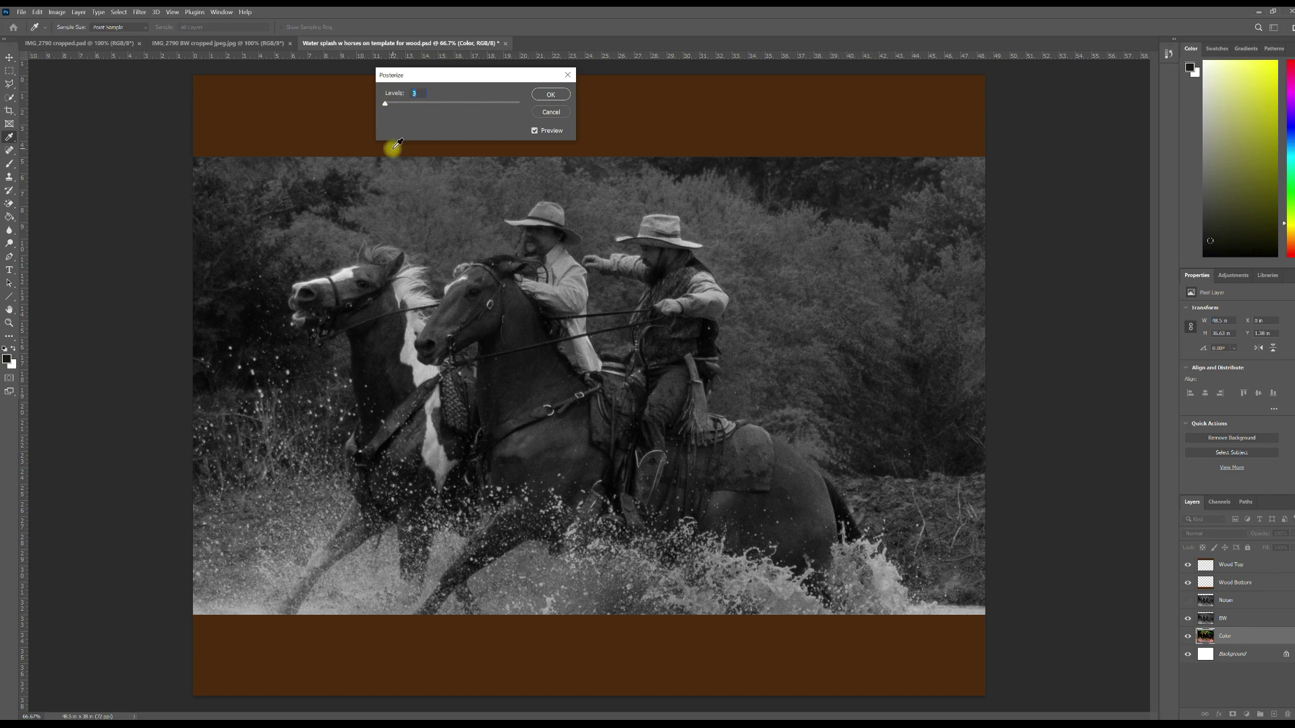
type("4")
left_click(557, 95)
key("v")
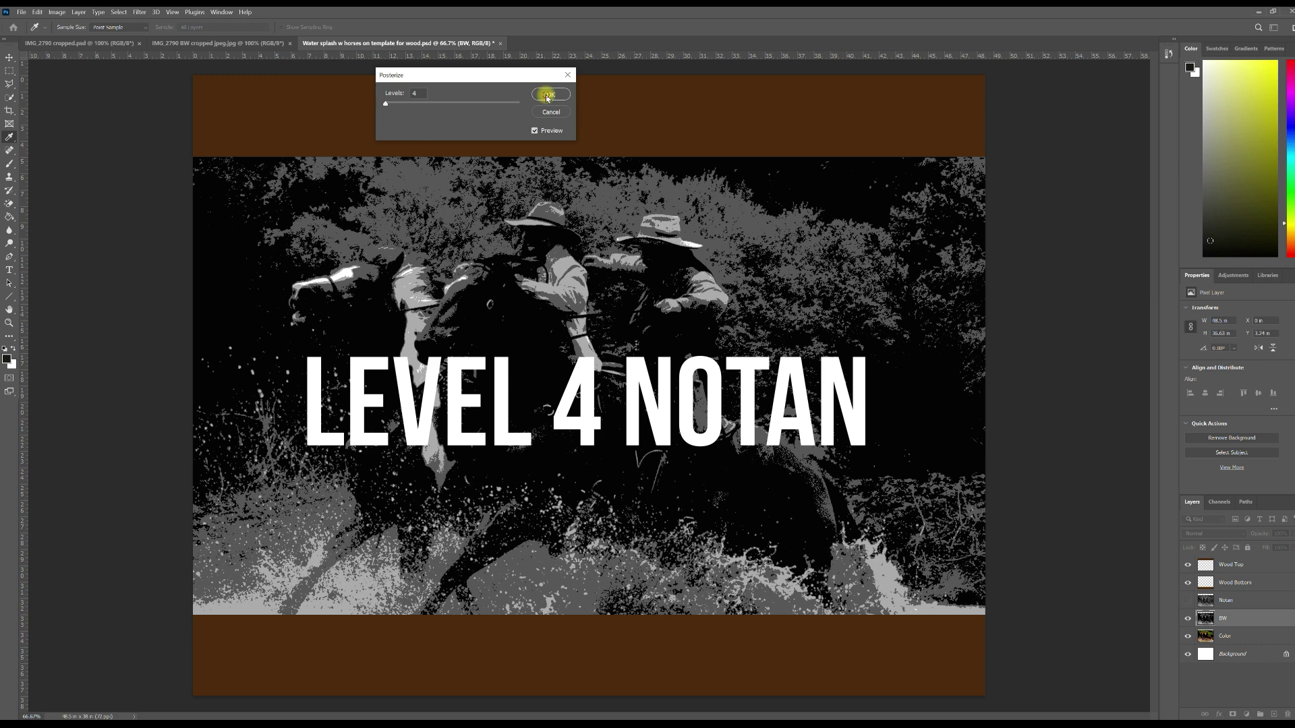
left_click(547, 95)
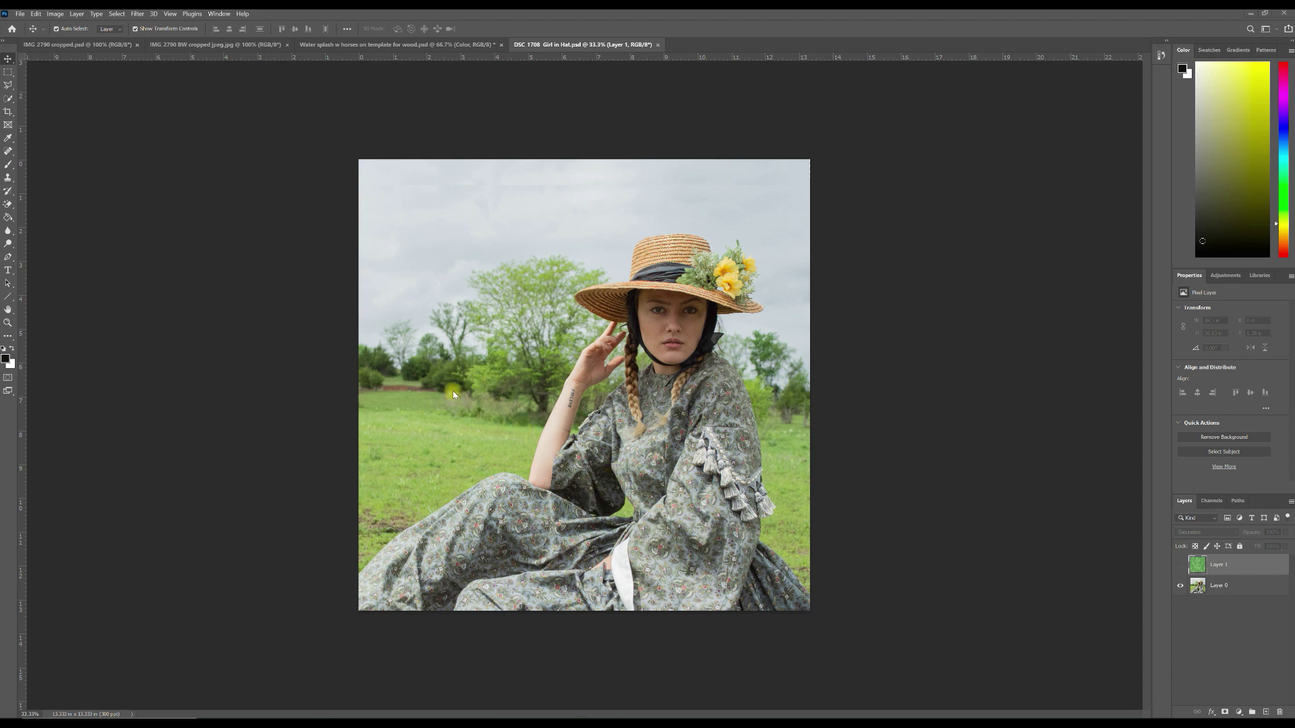
- Select the woman on Layer 0 with Select Subject and refine the selection along the lower dress with the Quick Selection tool
left_click(9, 100)
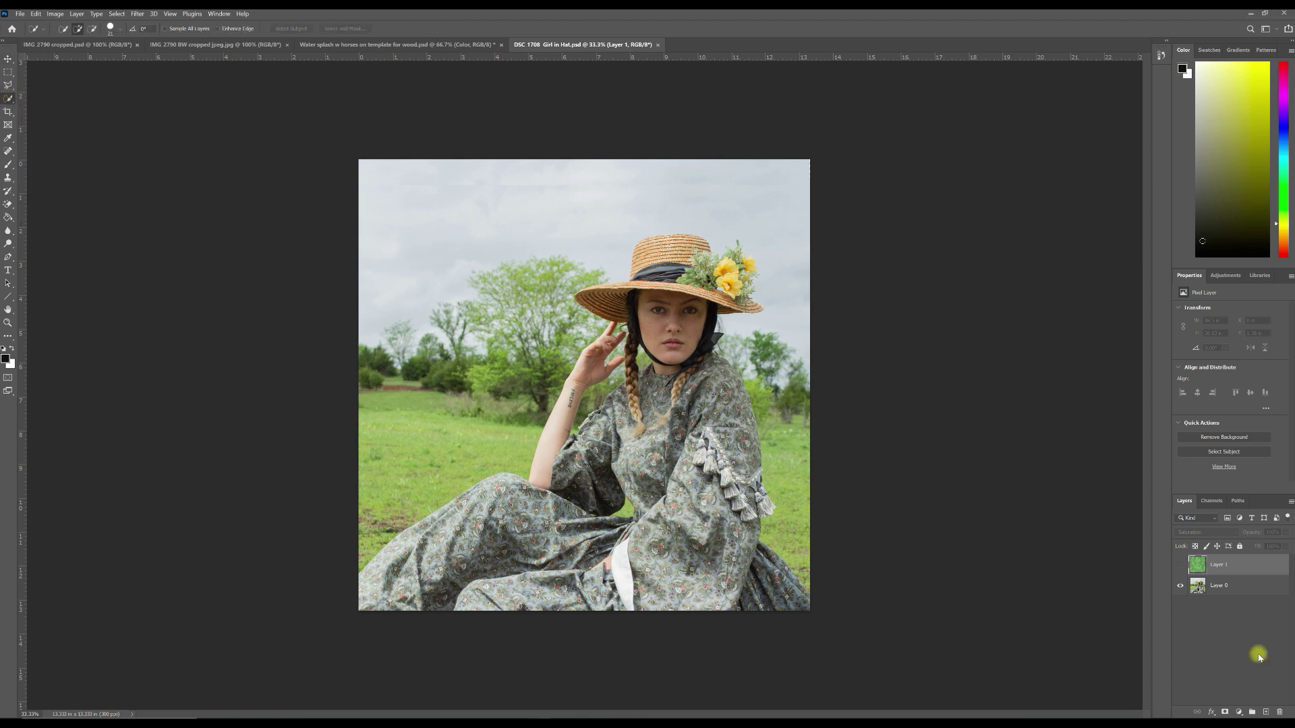
left_click(1226, 589)
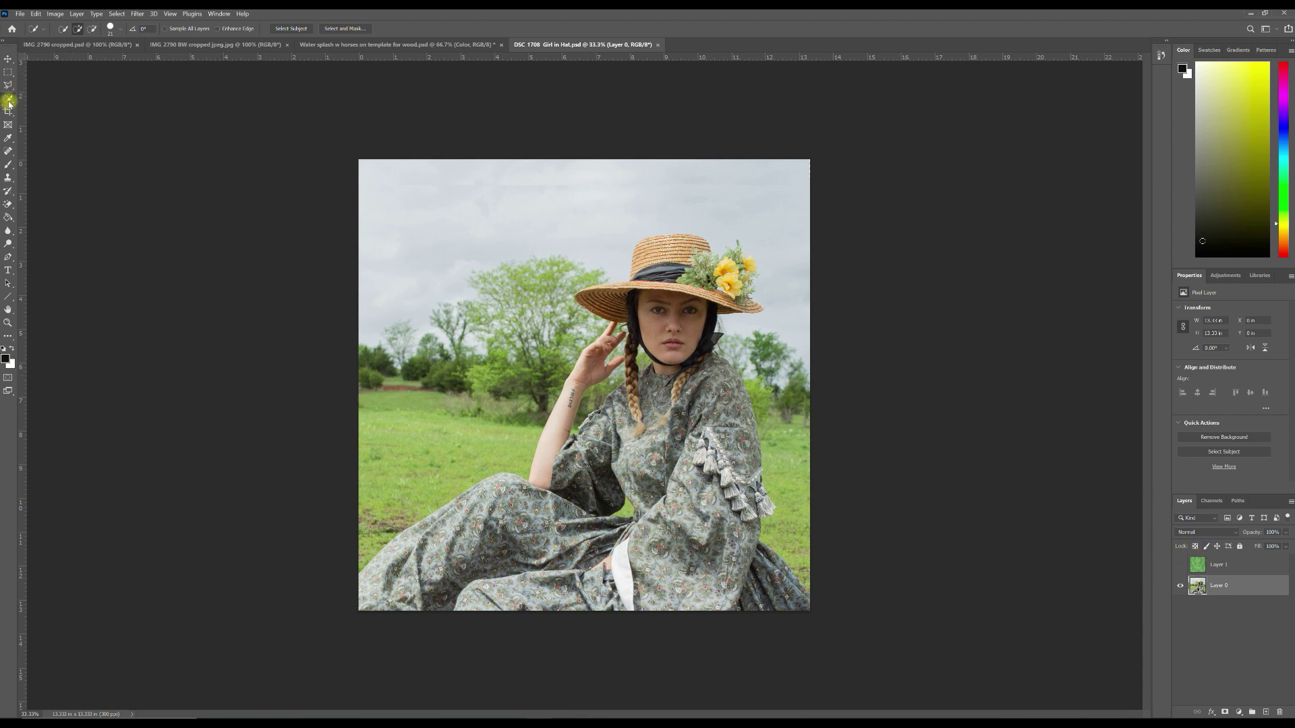
left_click(299, 29)
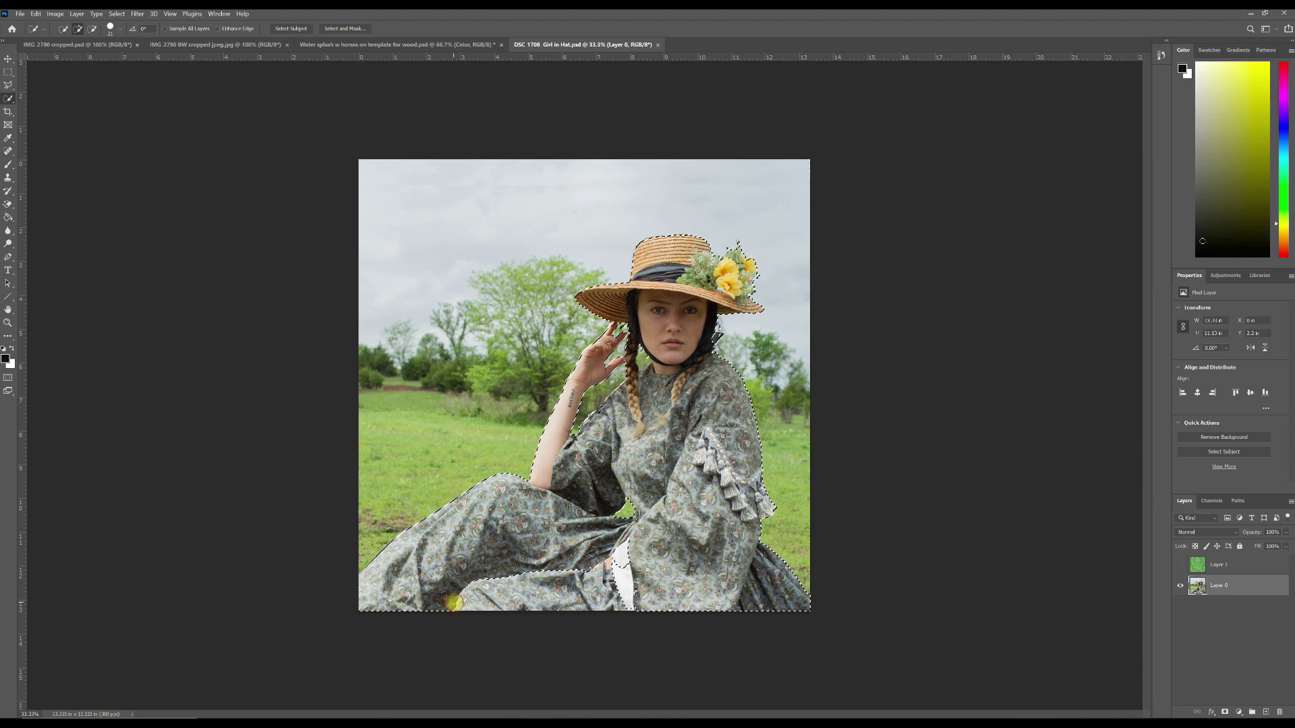
mouse_move(517, 600)
left_mouse_down()
mouse_move(532, 600)
mouse_move(477, 580)
mouse_move(516, 579)
left_mouse_up()
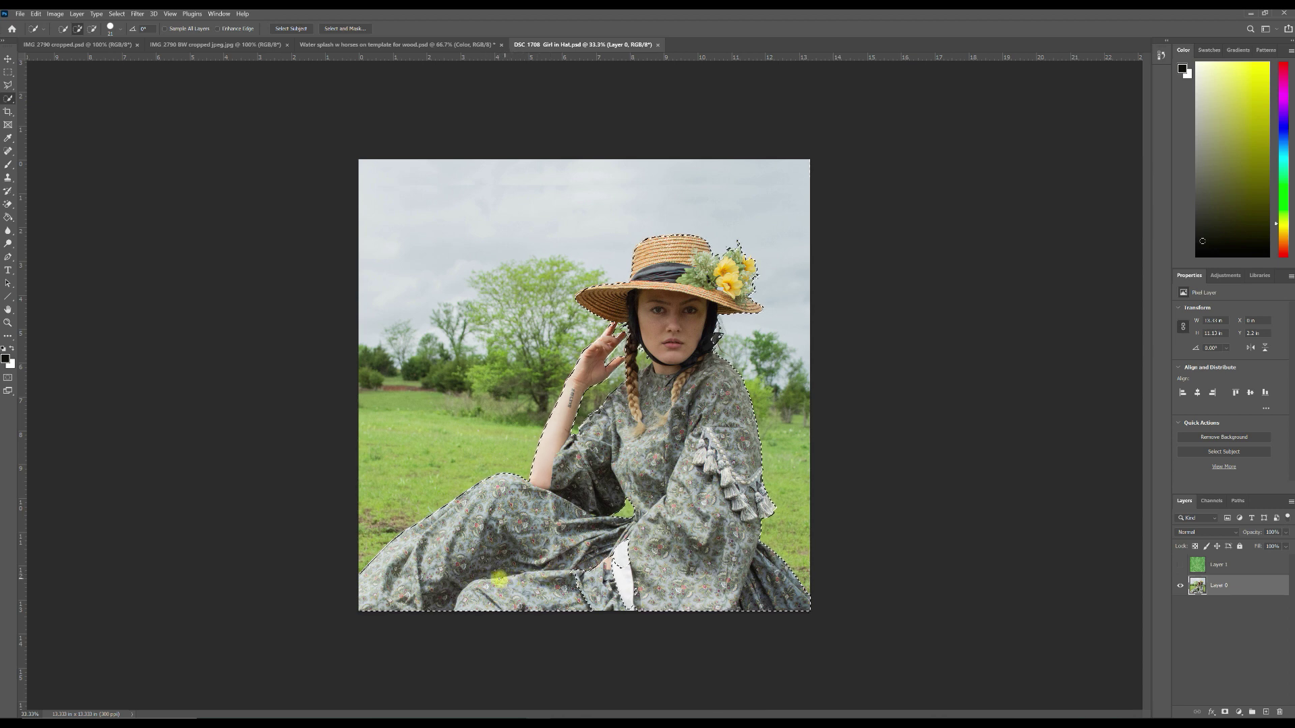
mouse_move(537, 571)
left_mouse_down()
mouse_move(594, 603)
mouse_move(586, 573)
mouse_move(601, 607)
mouse_move(639, 609)
mouse_move(590, 568)
mouse_move(604, 561)
mouse_move(589, 566)
mouse_move(641, 596)
left_mouse_up()
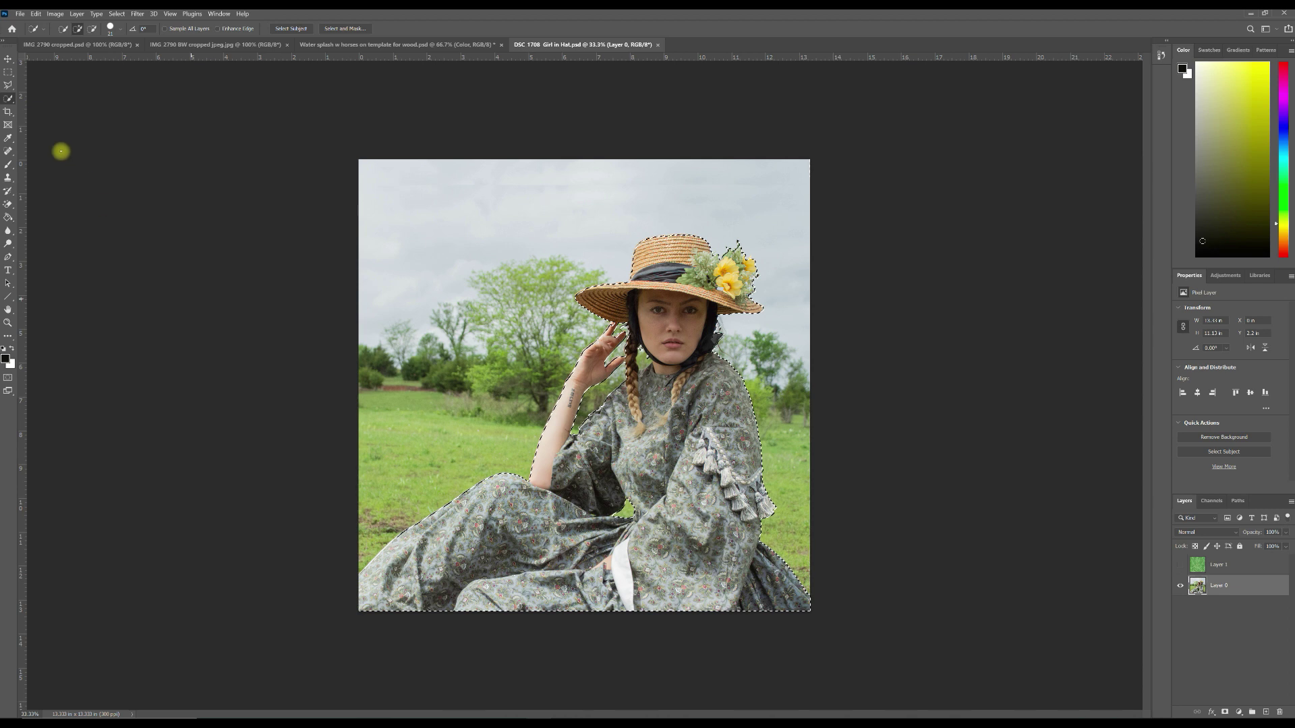
- Move the selected woman into the Water splash w horses template document and shift the cutout so her hat and face fit the canvas
left_click(9, 60)
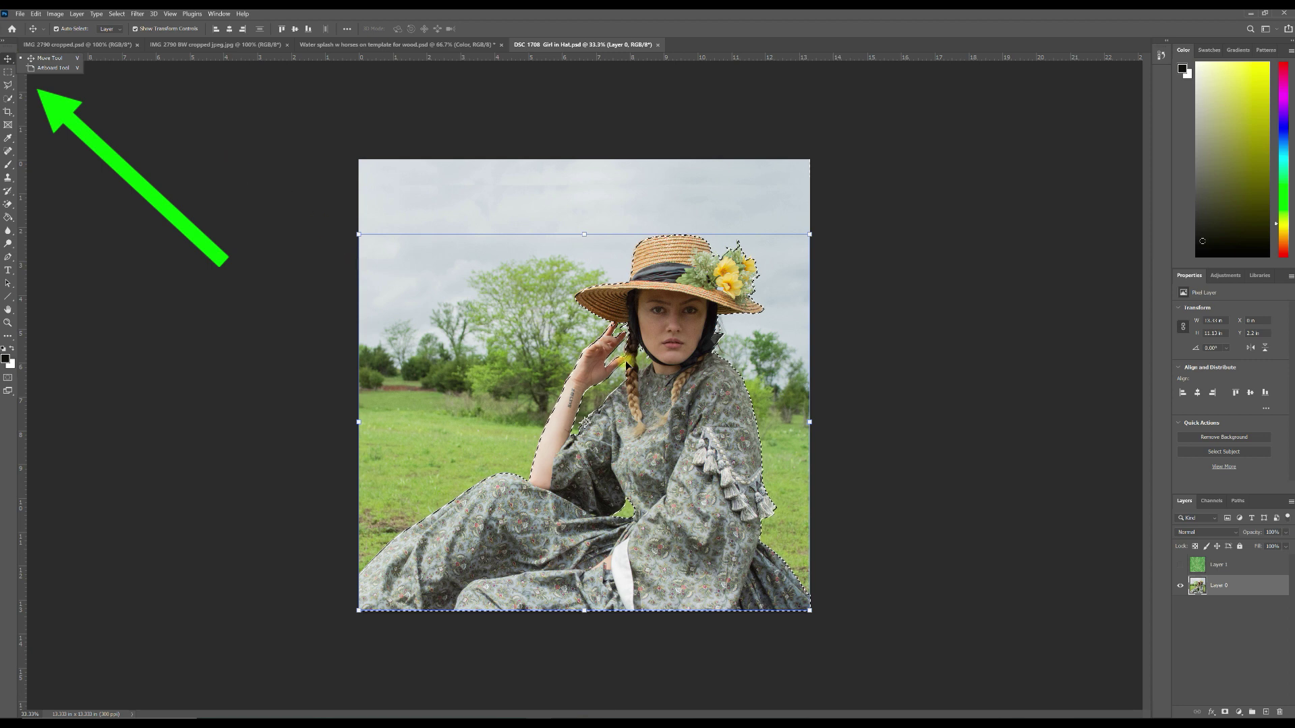
left_click(640, 398)
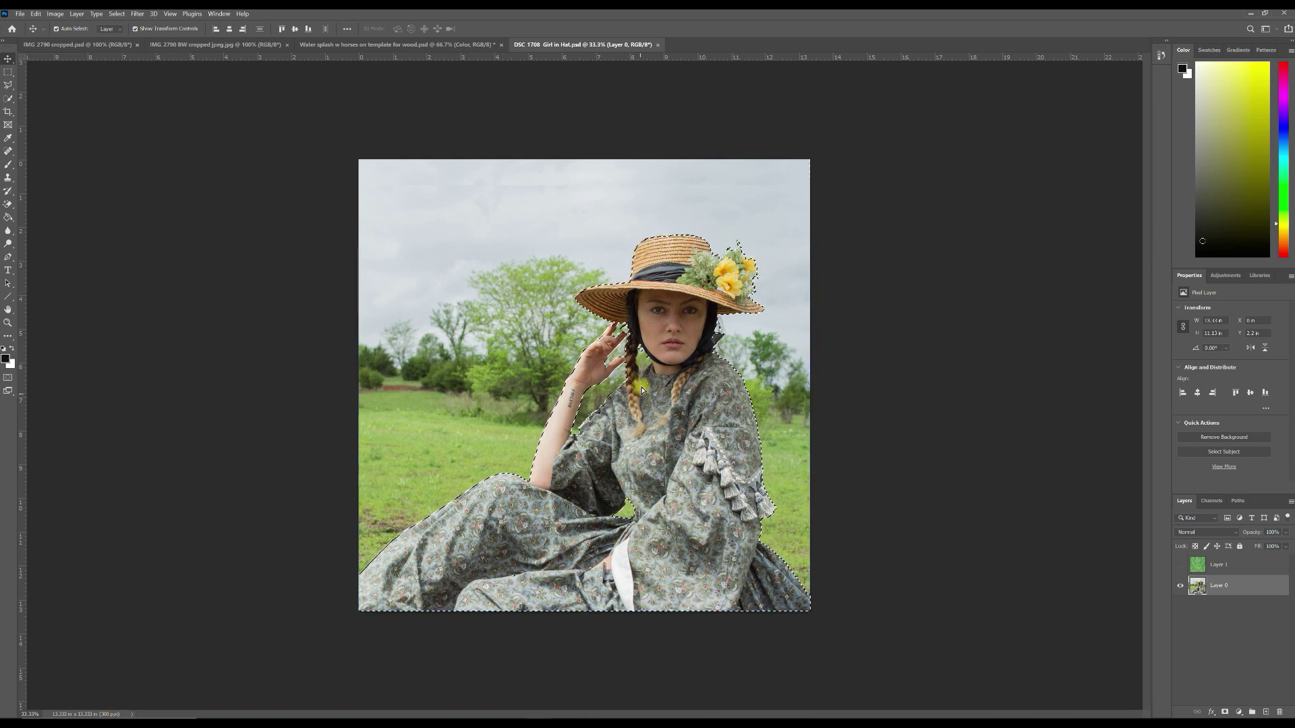
left_click_drag(642, 390, 470, 398)
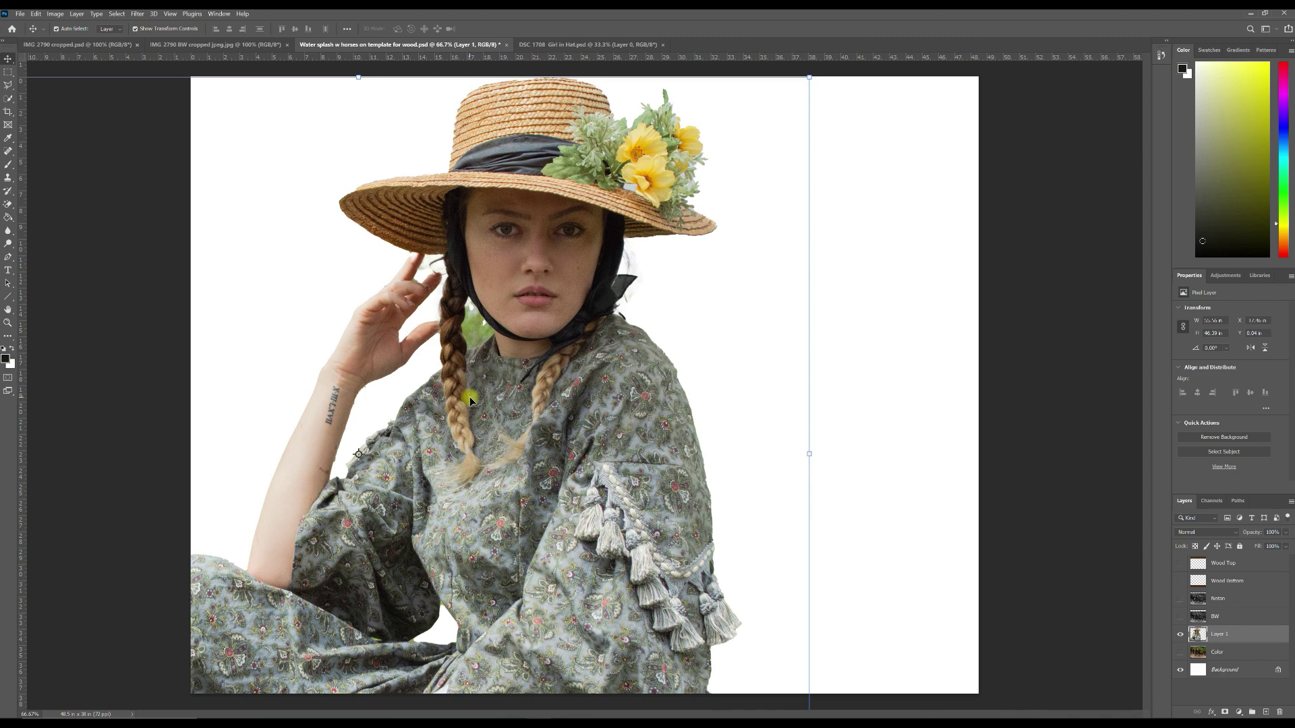
left_click_drag(551, 401, 767, 387)
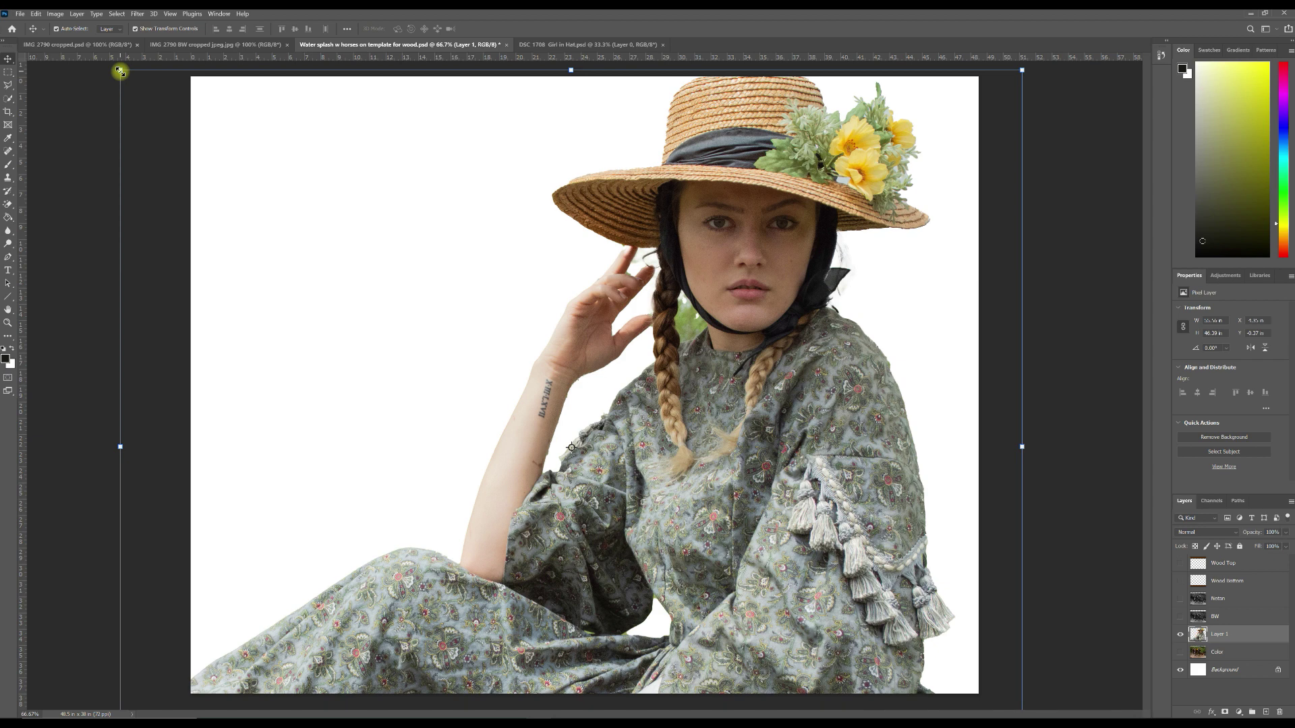
- Scale the woman cutout proportionally to about 75.5%, centre it on the template and apply the transform
left_click_drag(120, 71, 346, 282)
left_click_drag(808, 445, 714, 289)
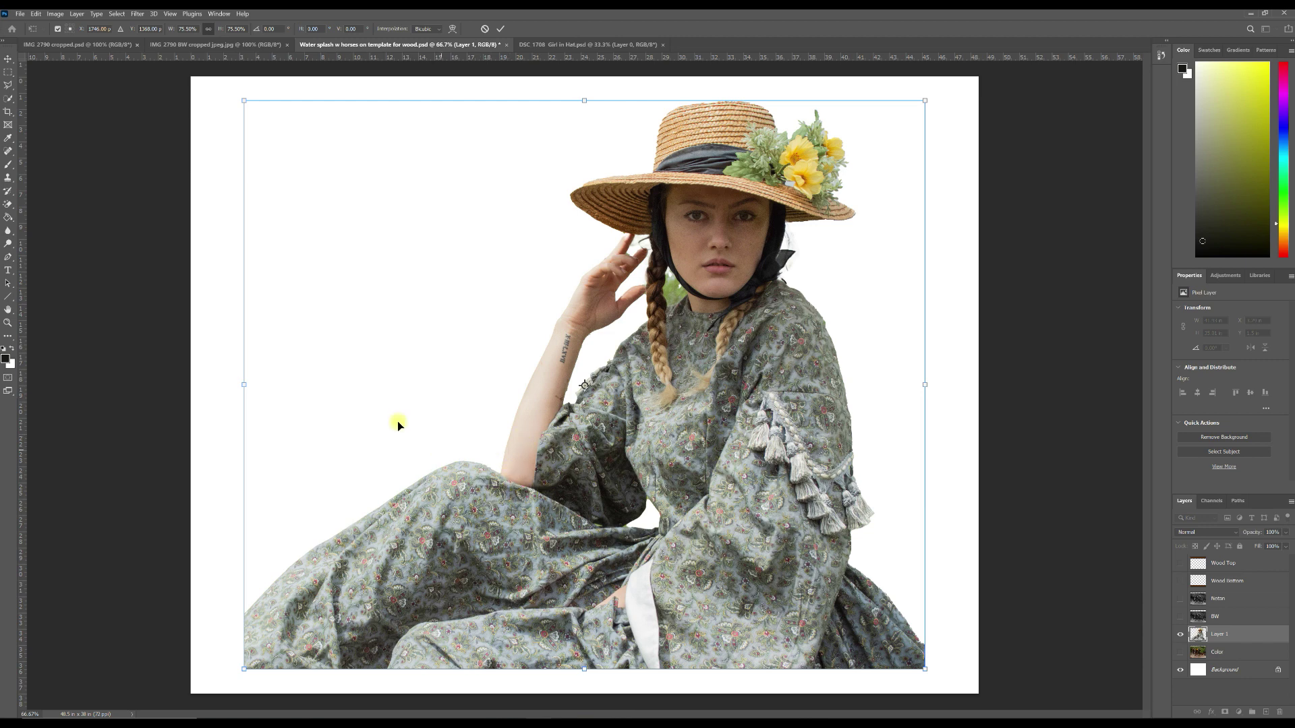
left_click(500, 28)
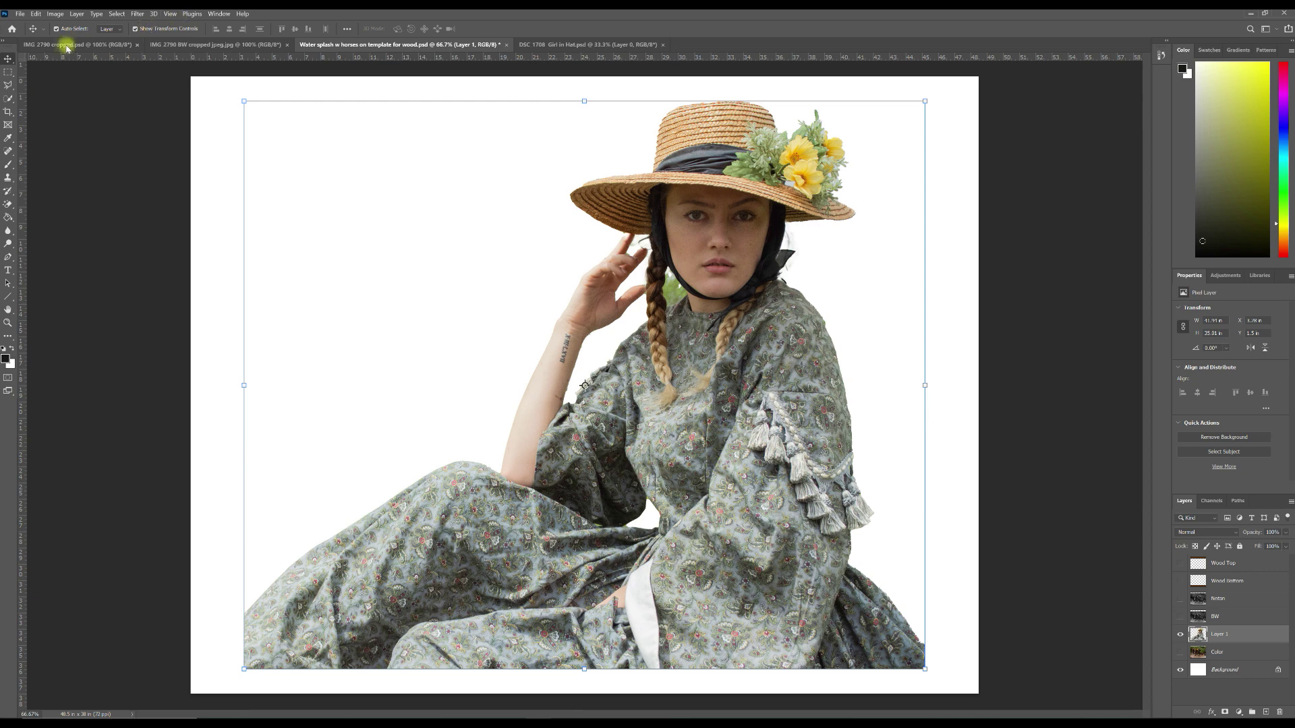
- Try squeezing the woman cutout horizontally with the aspect ratio unlinked, and cancel the transform
left_click(242, 99)
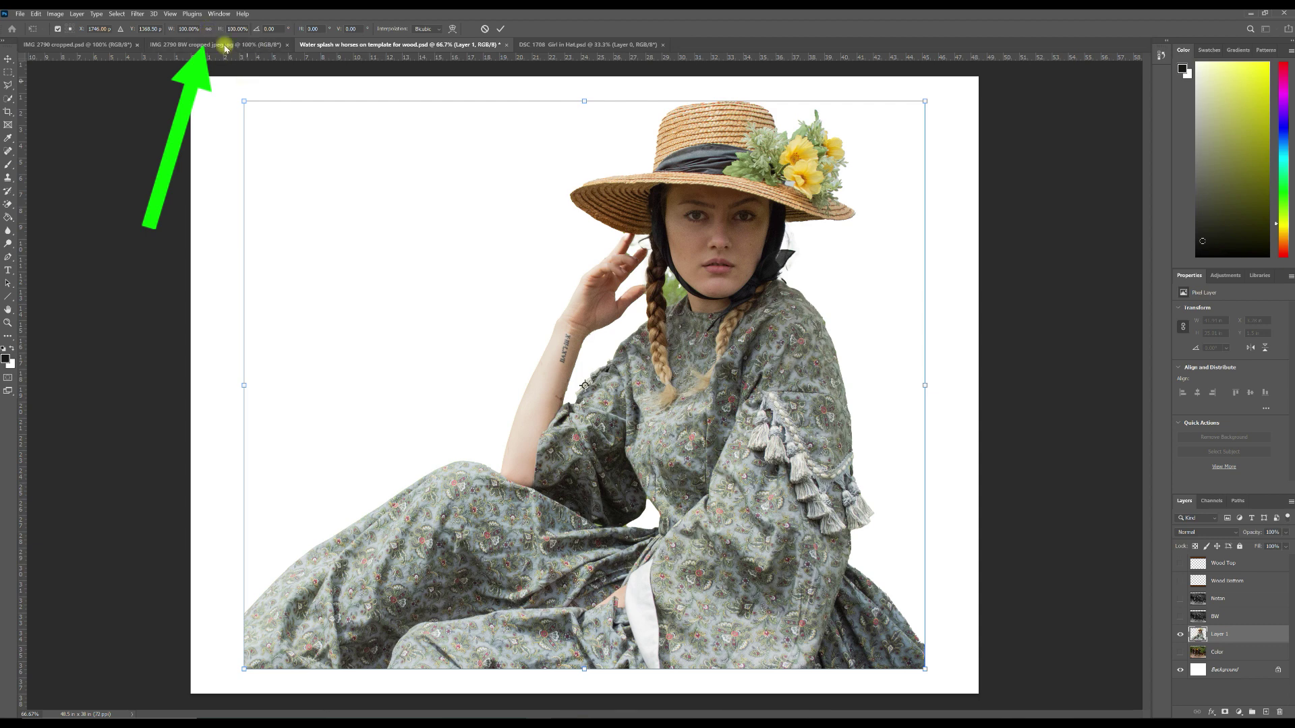
left_click(209, 30)
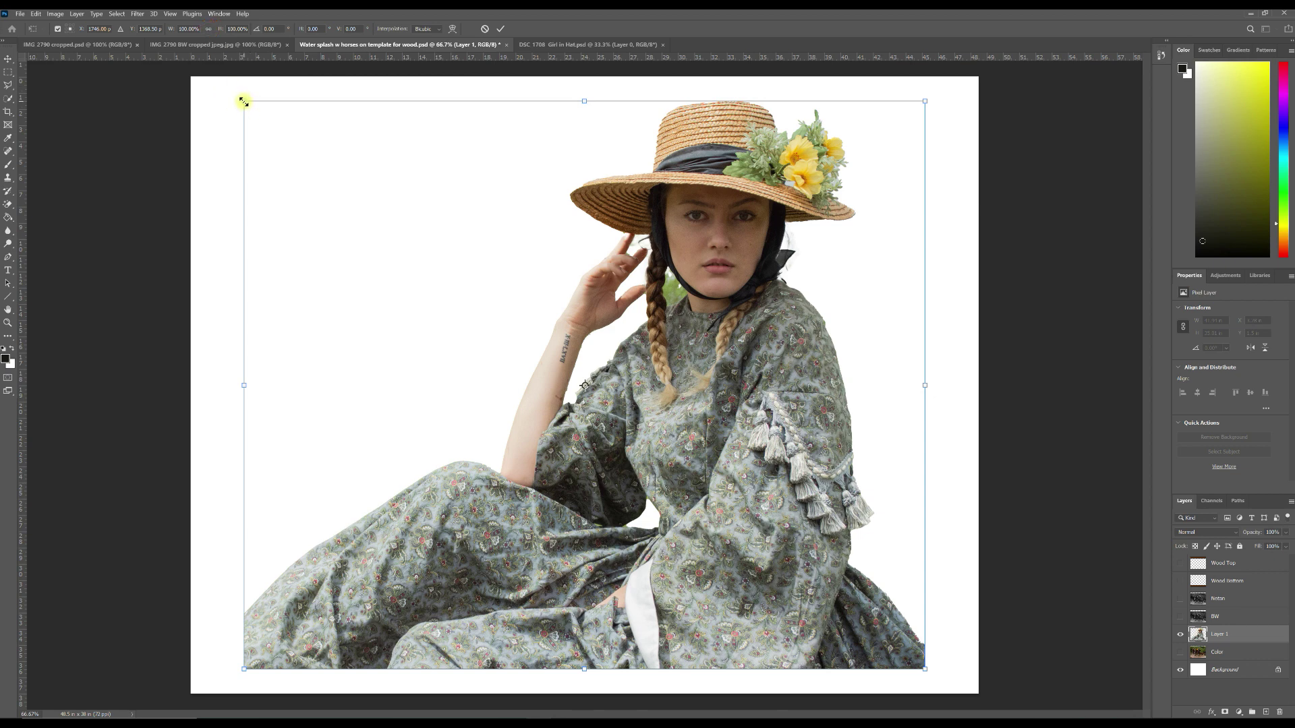
left_click_drag(243, 102, 306, 164)
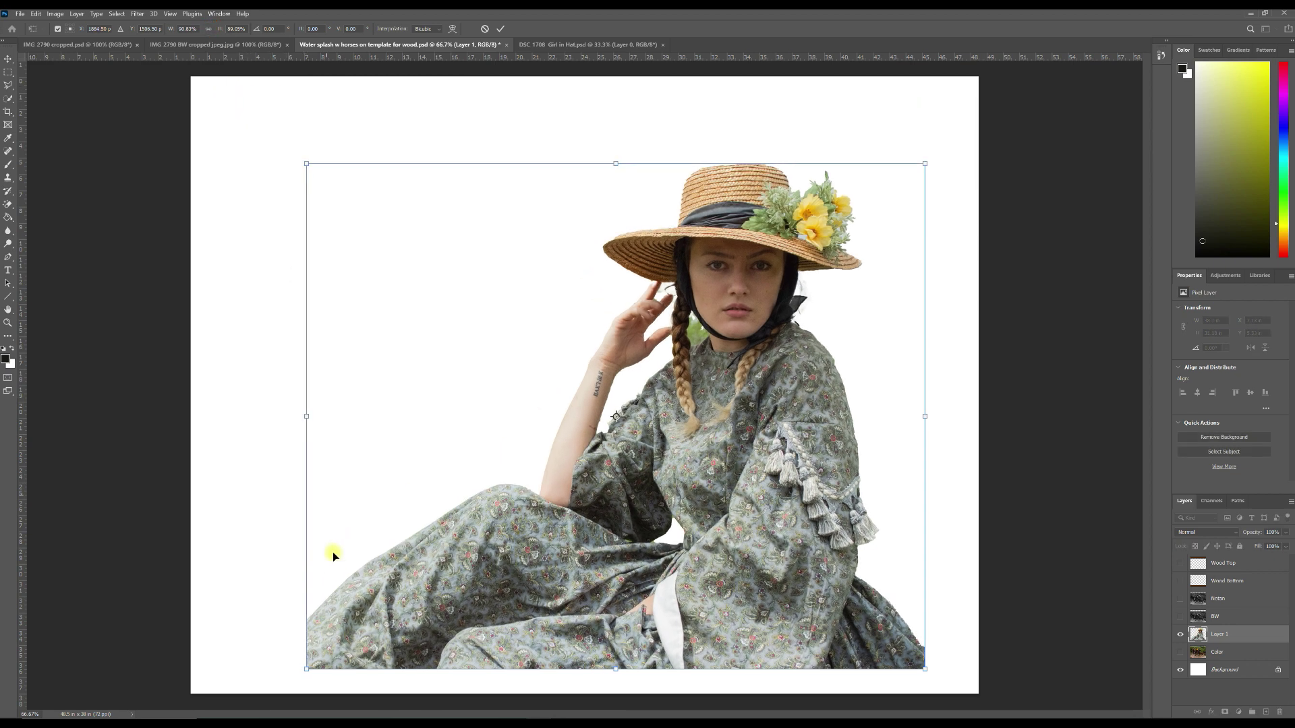
left_click_drag(305, 416, 534, 423)
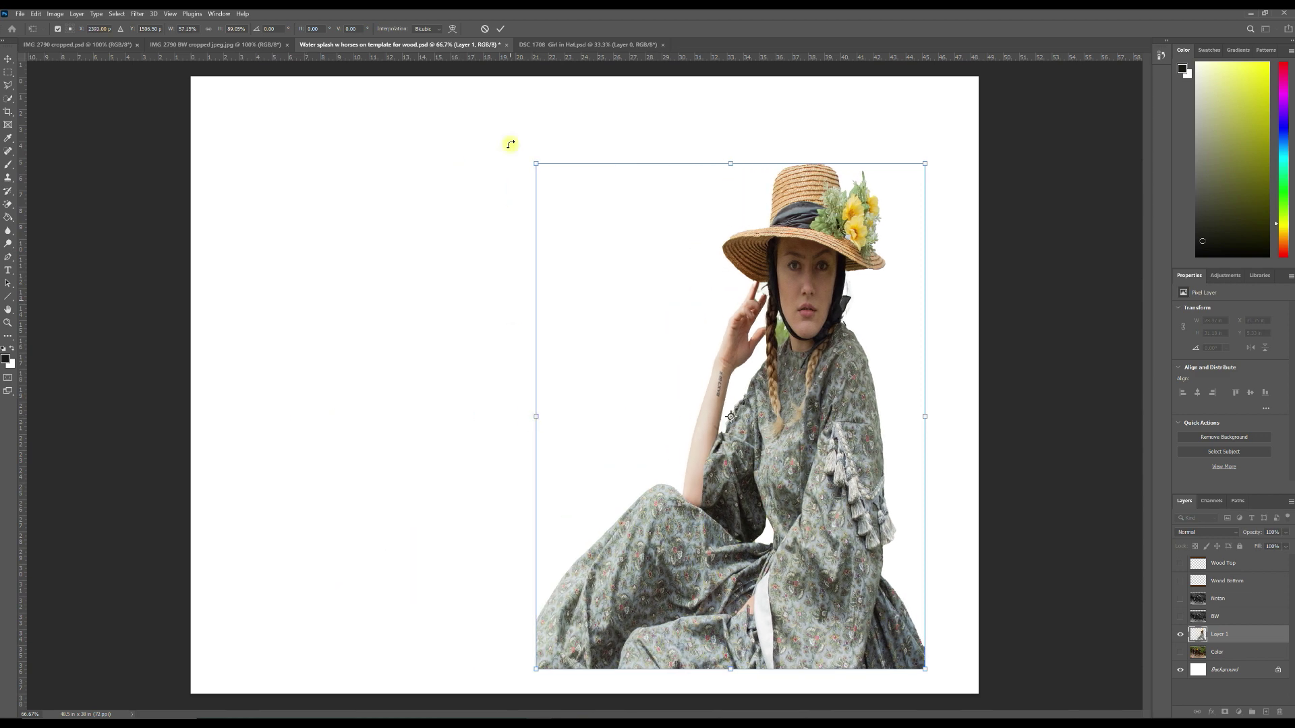
left_click(484, 28)
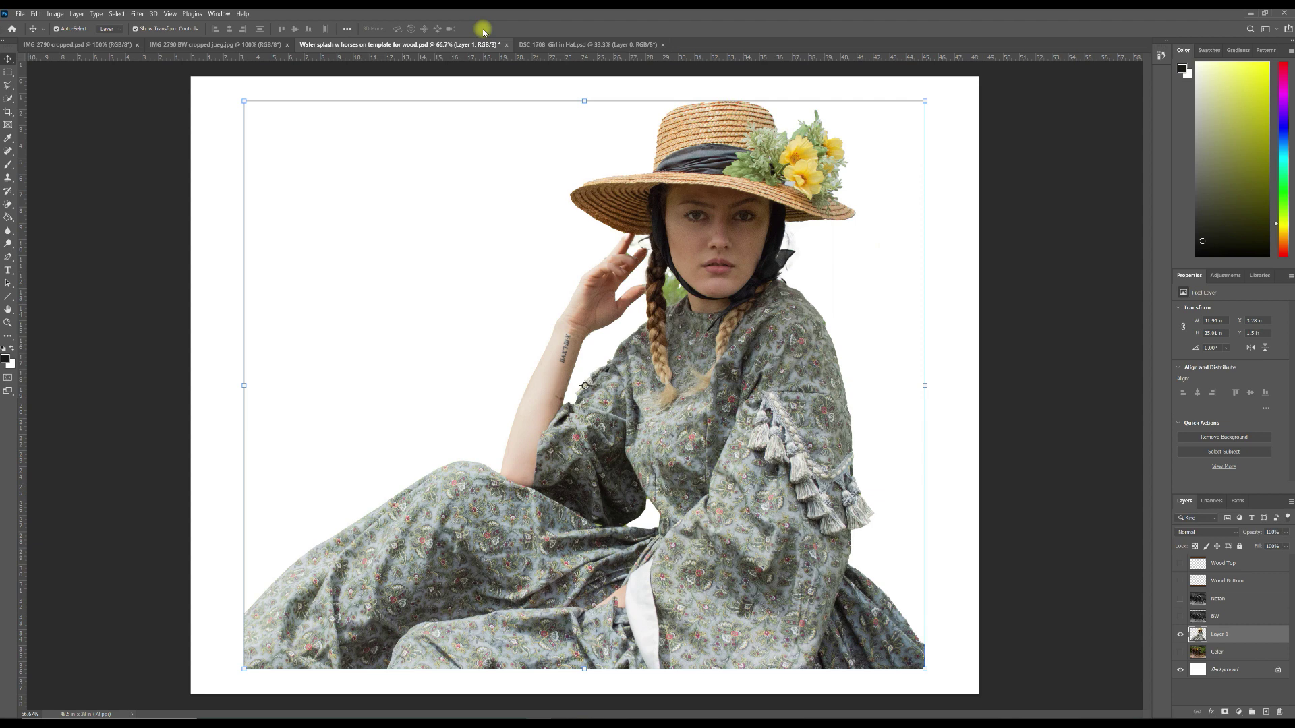
- Enlarge the woman cutout proportionally to about 137% with the aspect ratio linked, and apply the transform
left_click(244, 101)
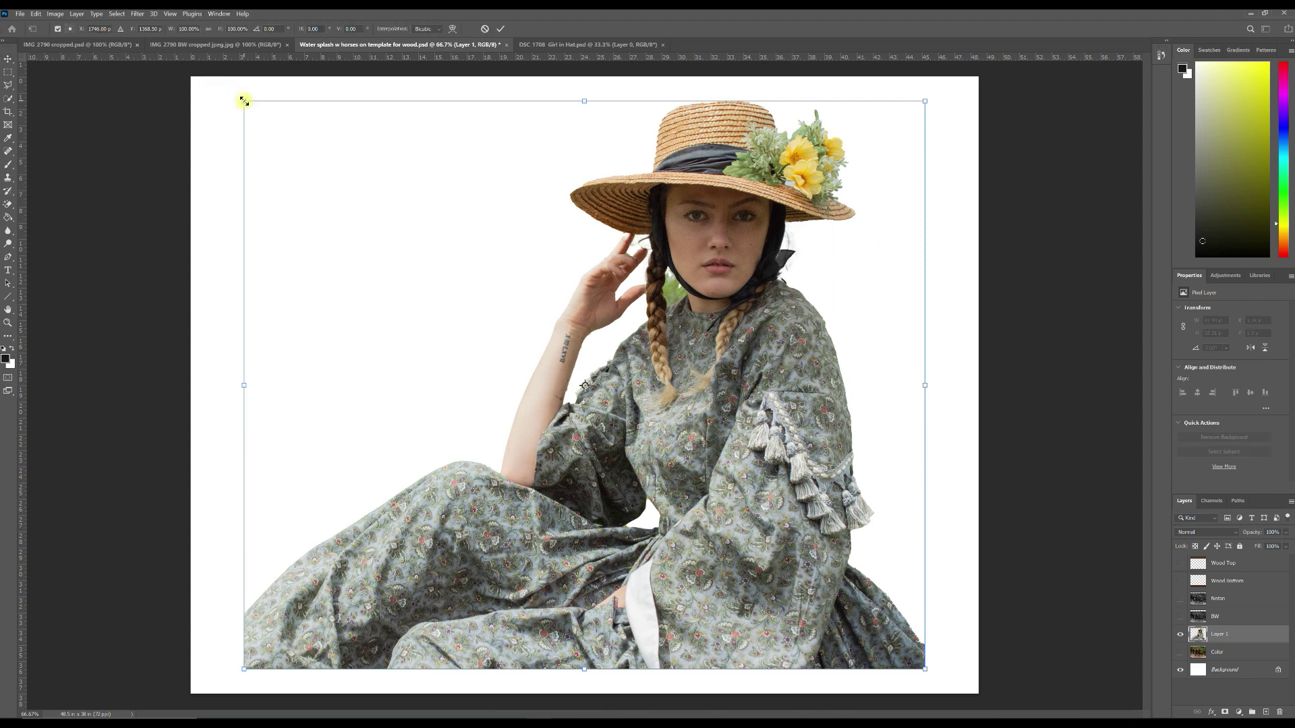
left_click(208, 29)
left_click_drag(242, 100, 218, 79)
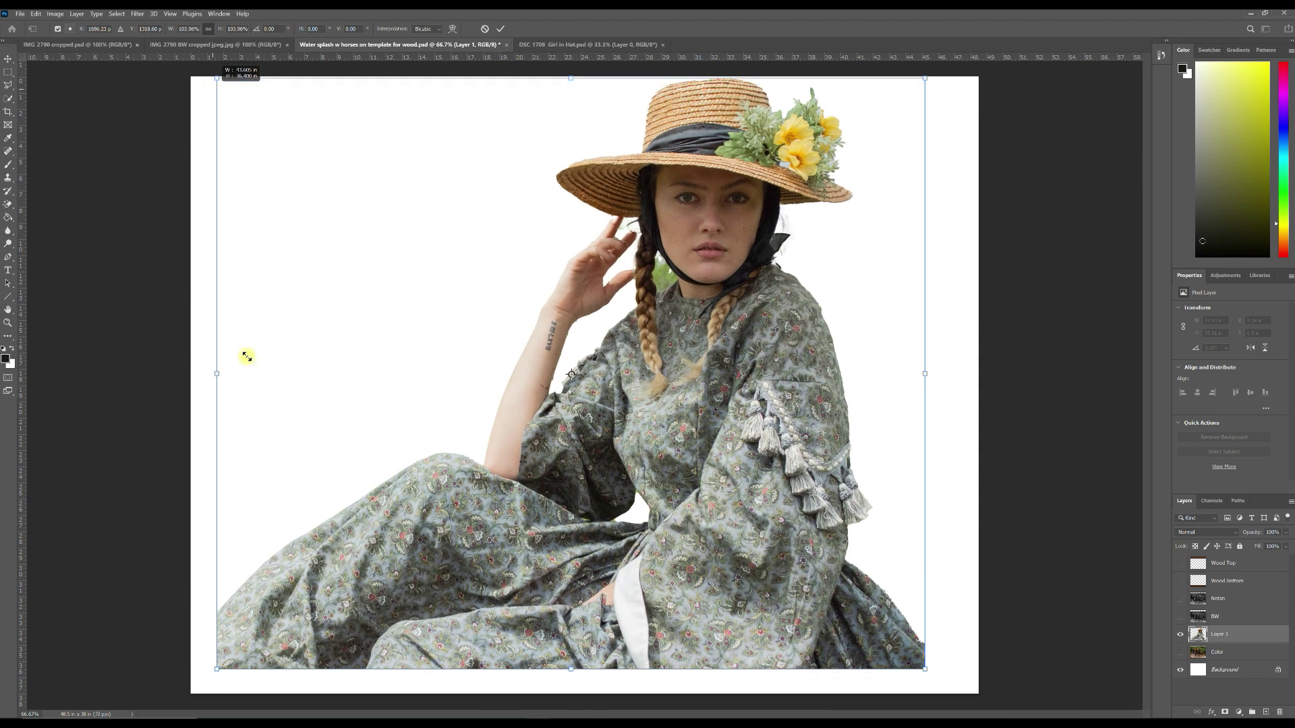
left_click_drag(219, 670, 87, 724)
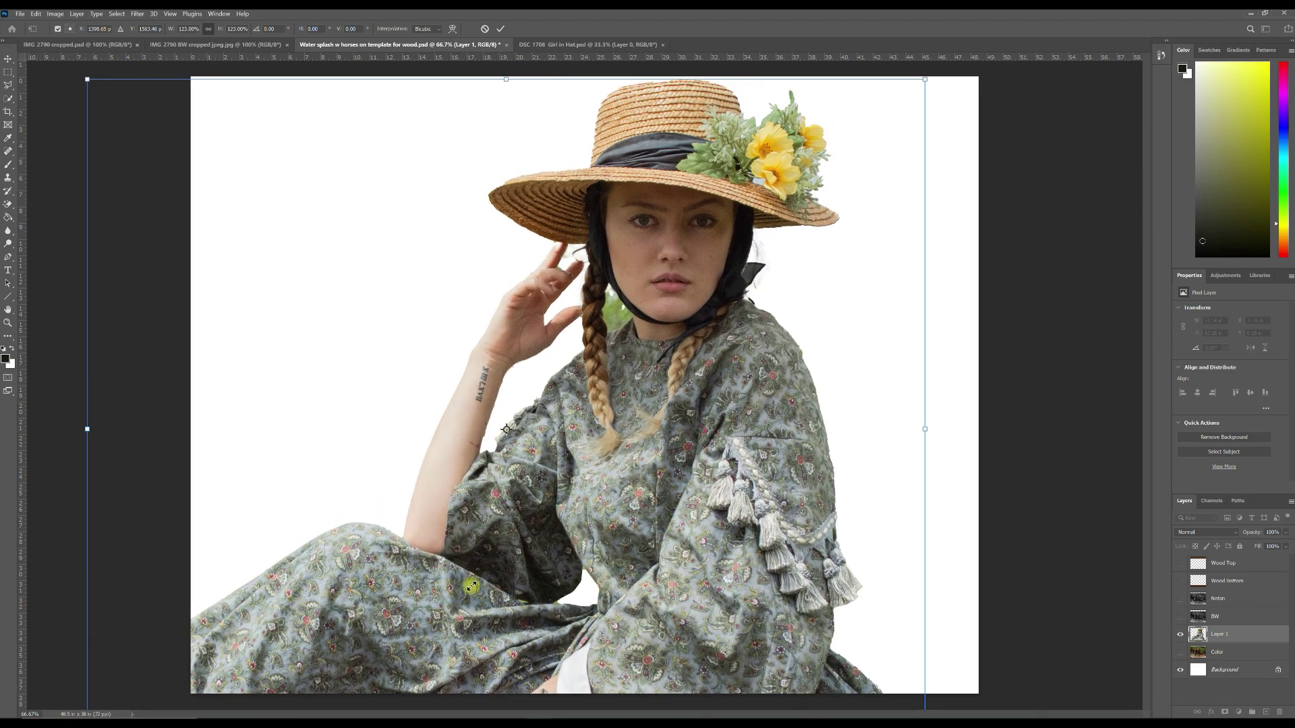
left_click_drag(928, 80, 1043, 28)
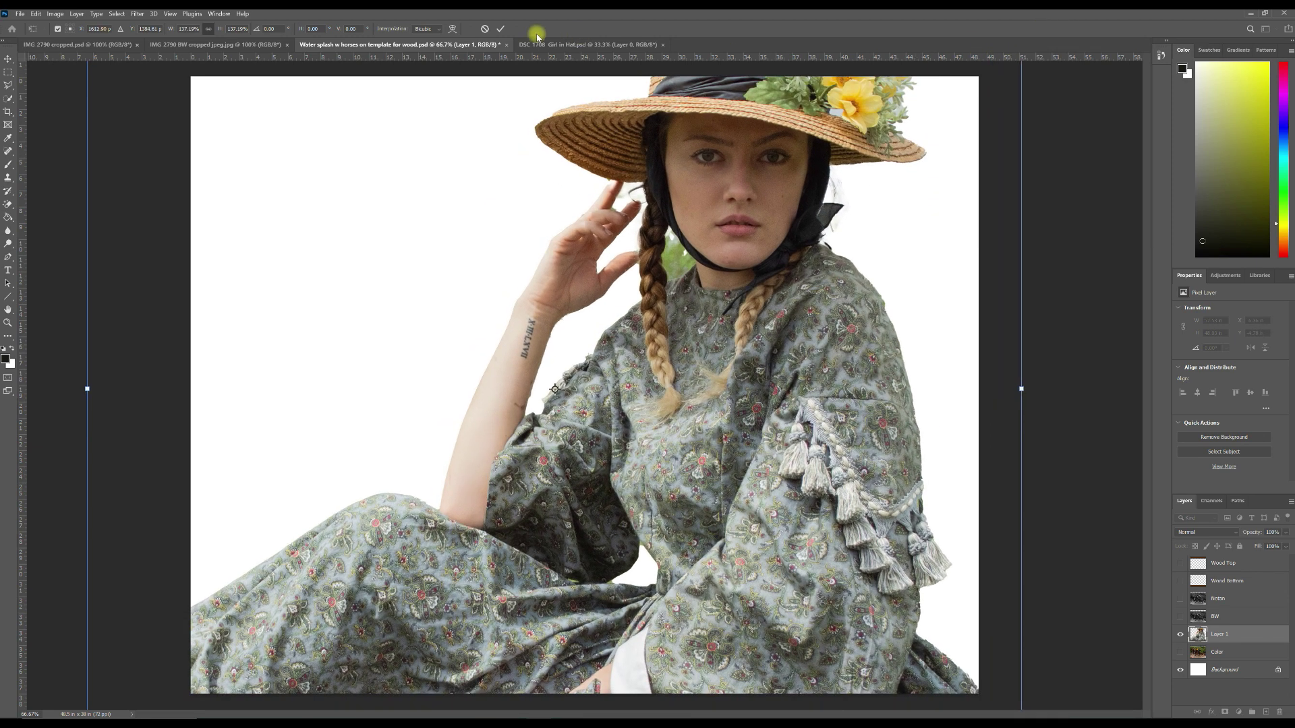
left_click(501, 29)
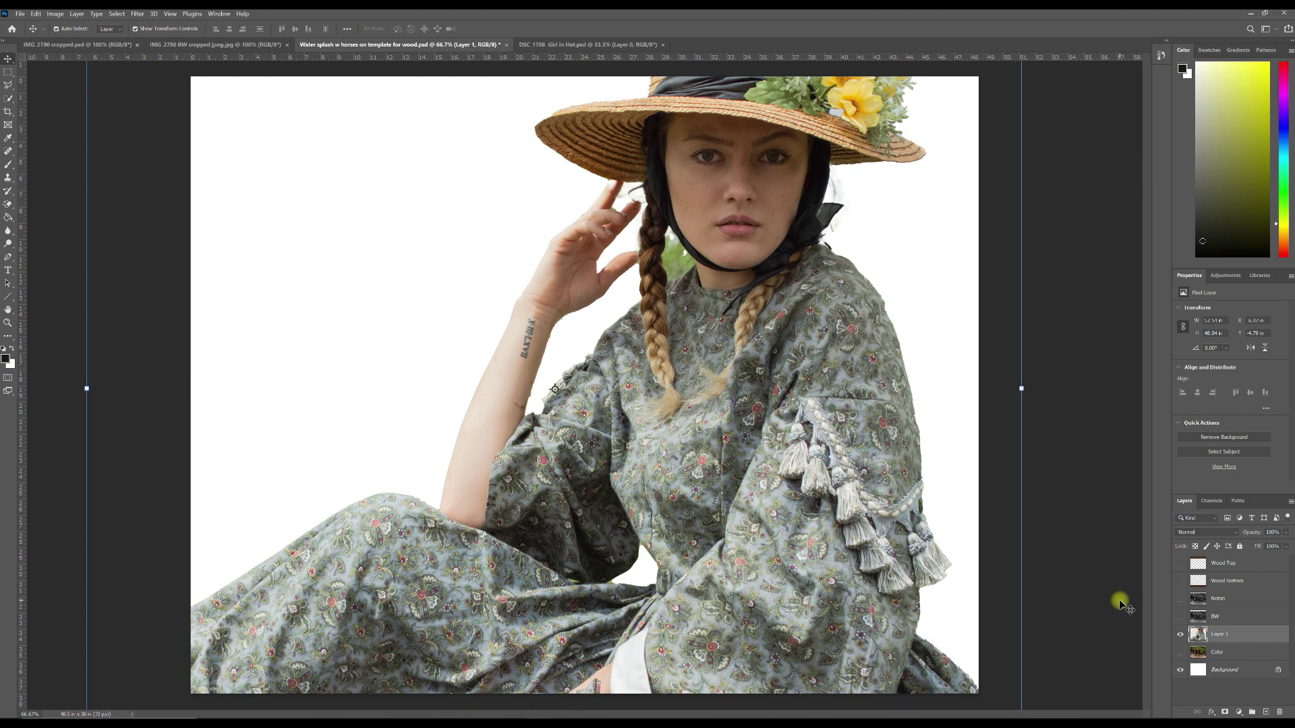
- Clear the selection in the Girl in Hat document and open a Hue/Saturation adjustment for Layer 0, keeping the photo unobstructed
key("ctrl+Tab")
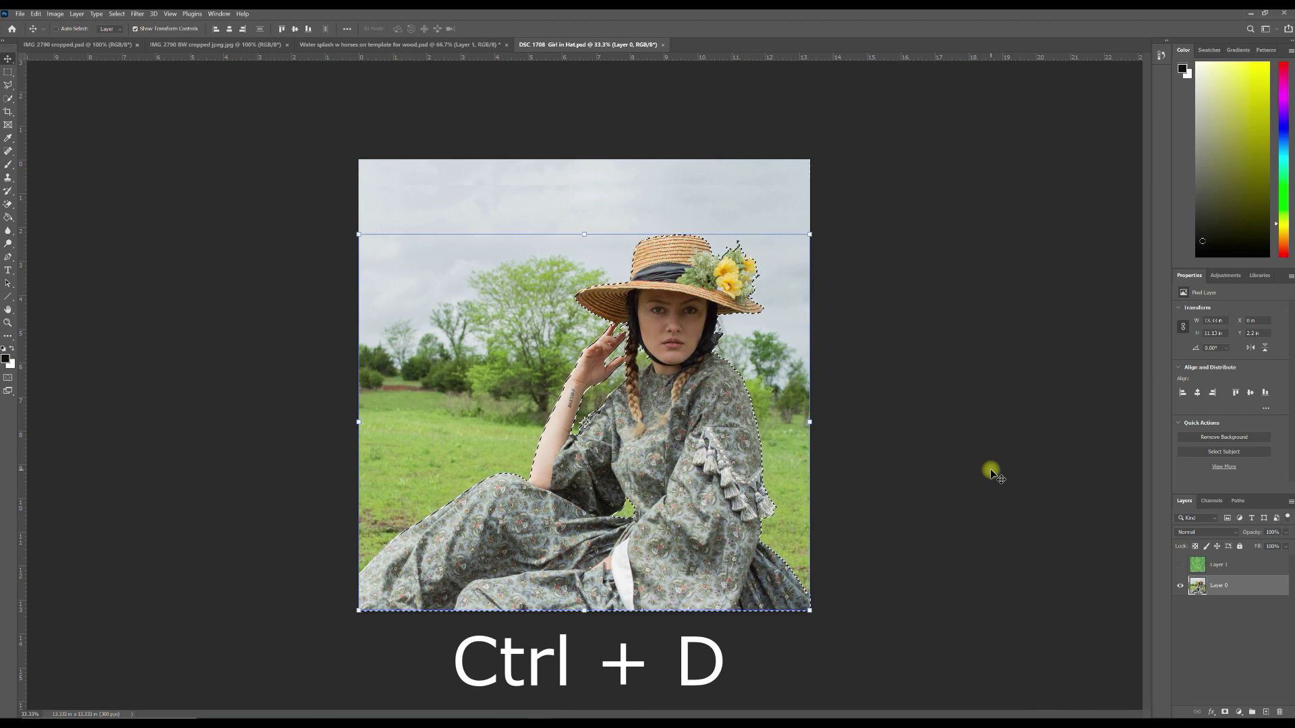
key("ctrl+d")
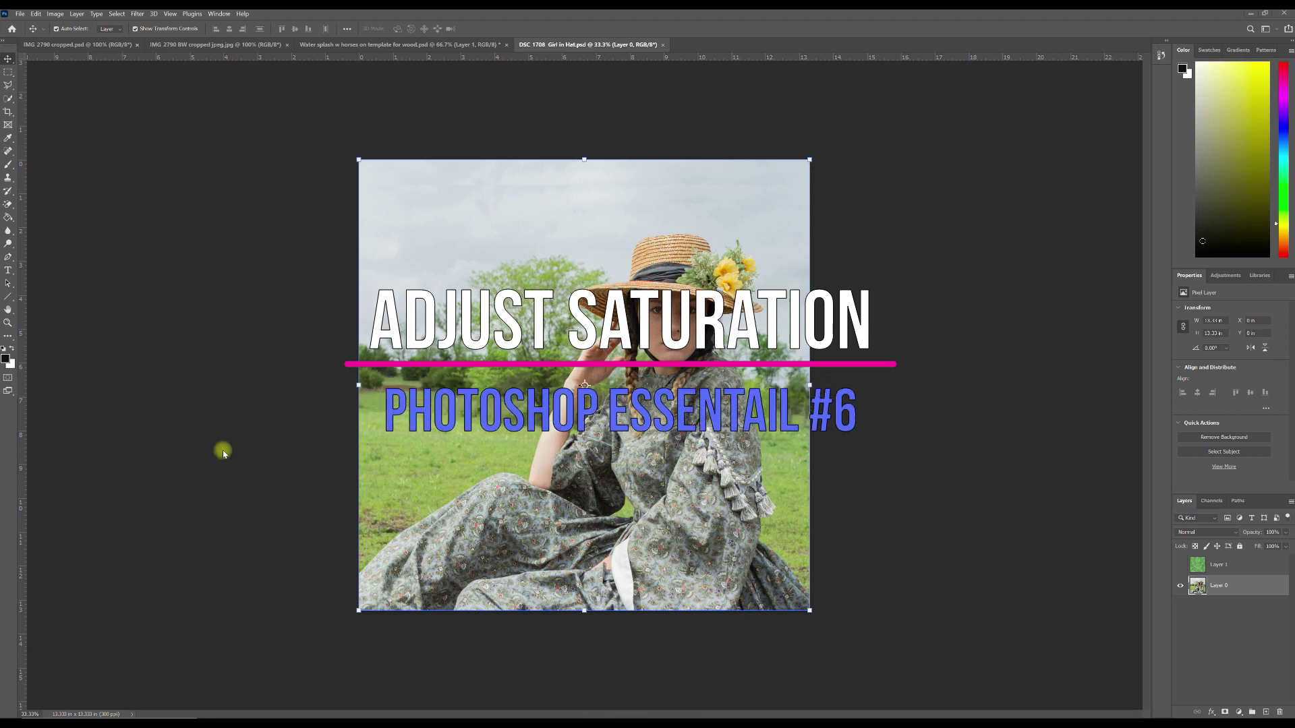
left_click(55, 14)
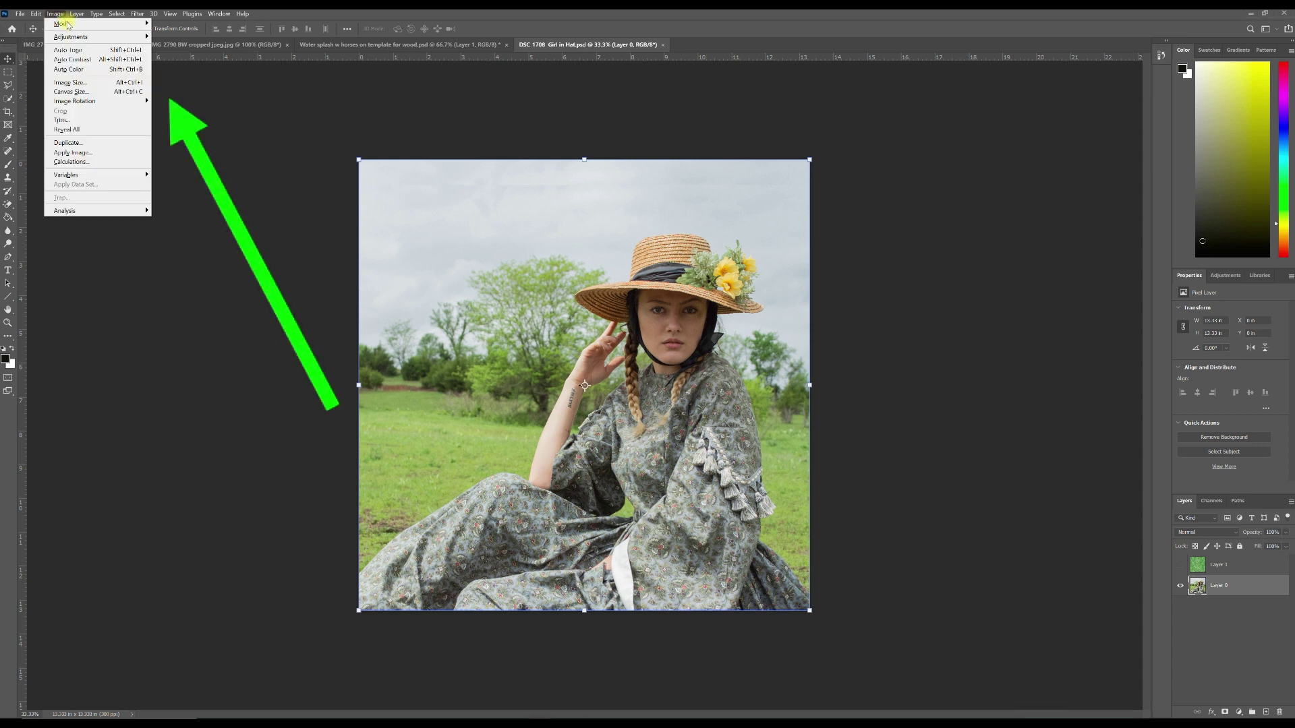
mouse_move(65, 40)
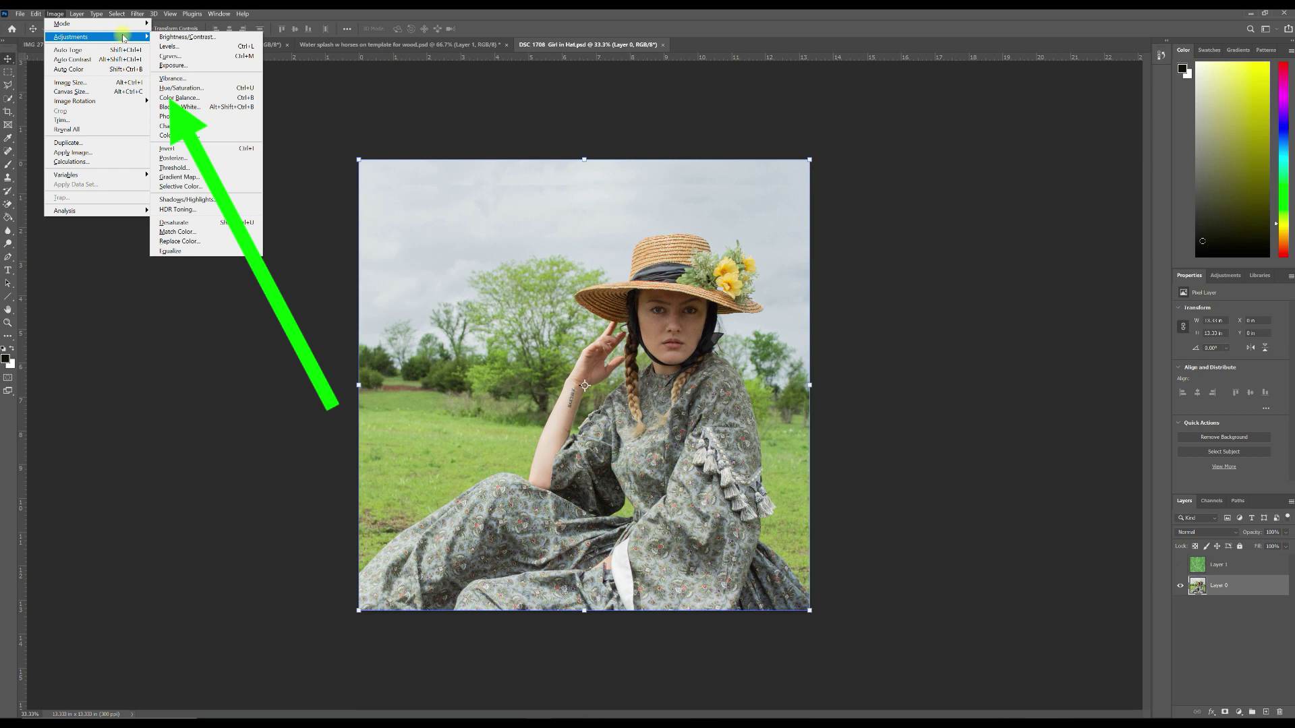
left_click(192, 89)
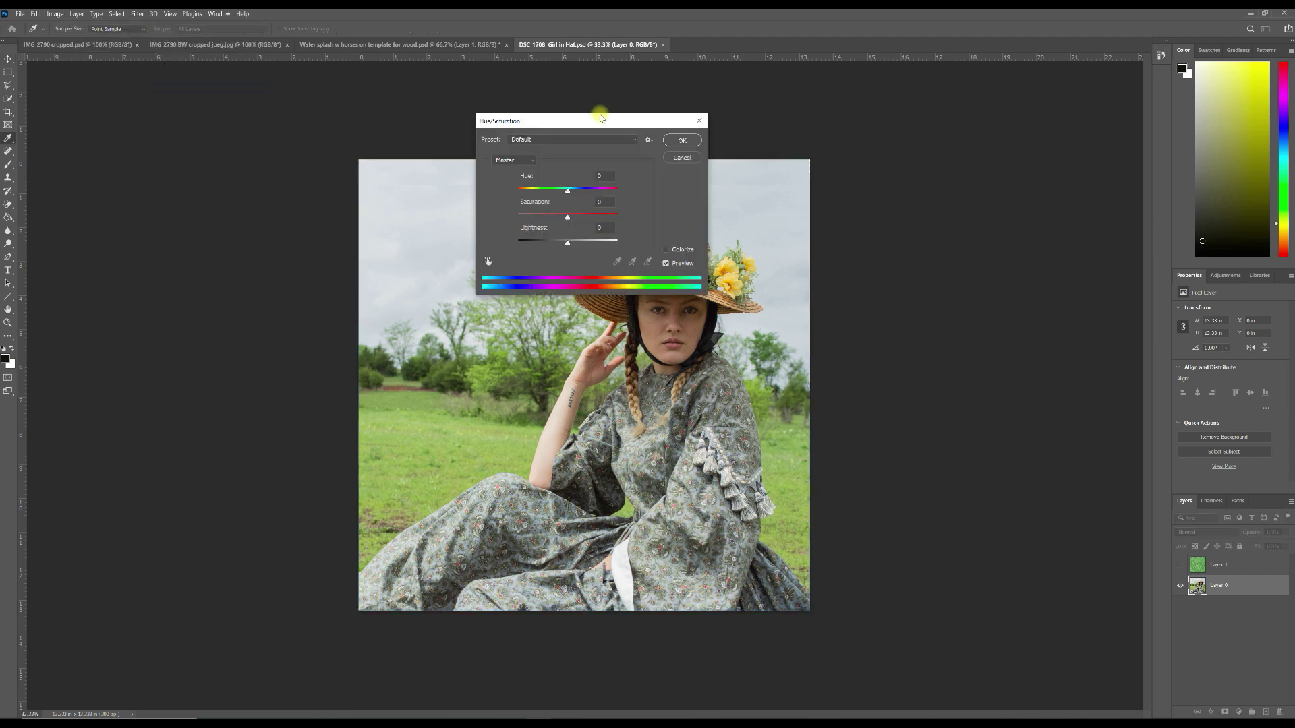
left_click_drag(594, 119, 960, 138)
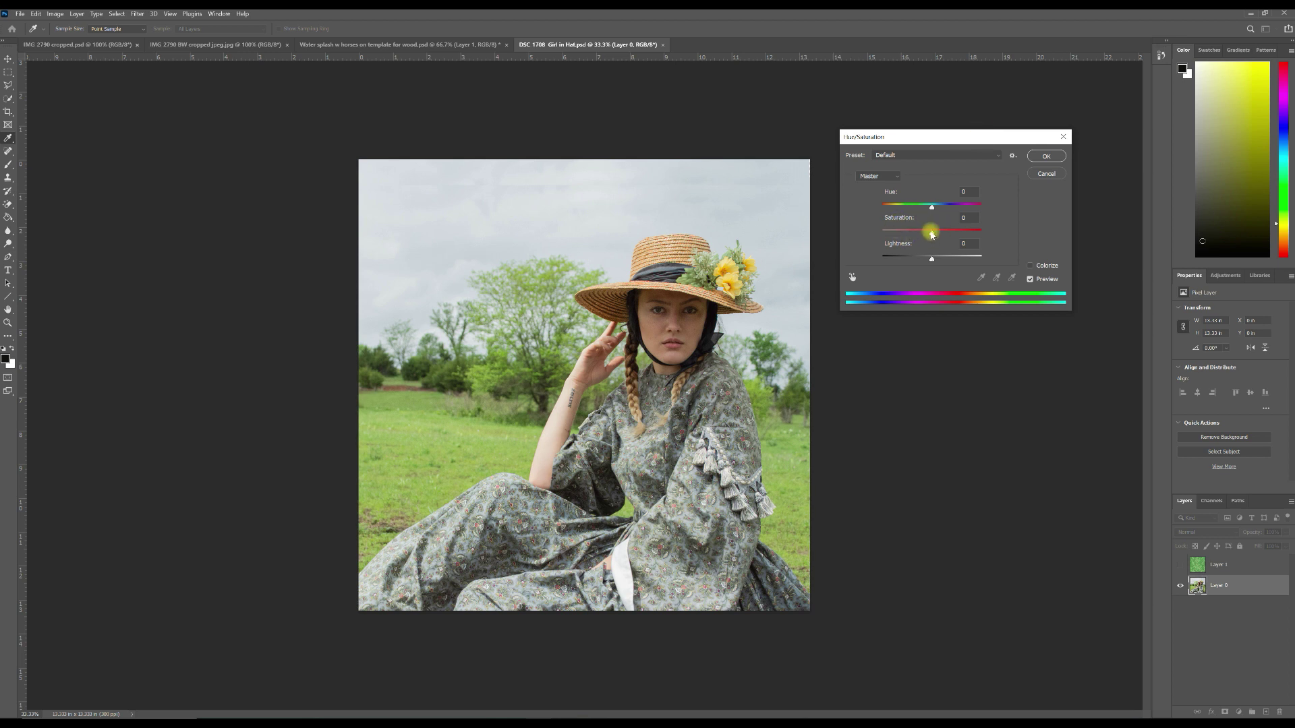
- Preview saturation and hue shifts on the Girl in Hat photo, returning both values to 0
mouse_move(937, 234)
left_mouse_down()
mouse_move(960, 237)
mouse_move(925, 237)
left_mouse_up()
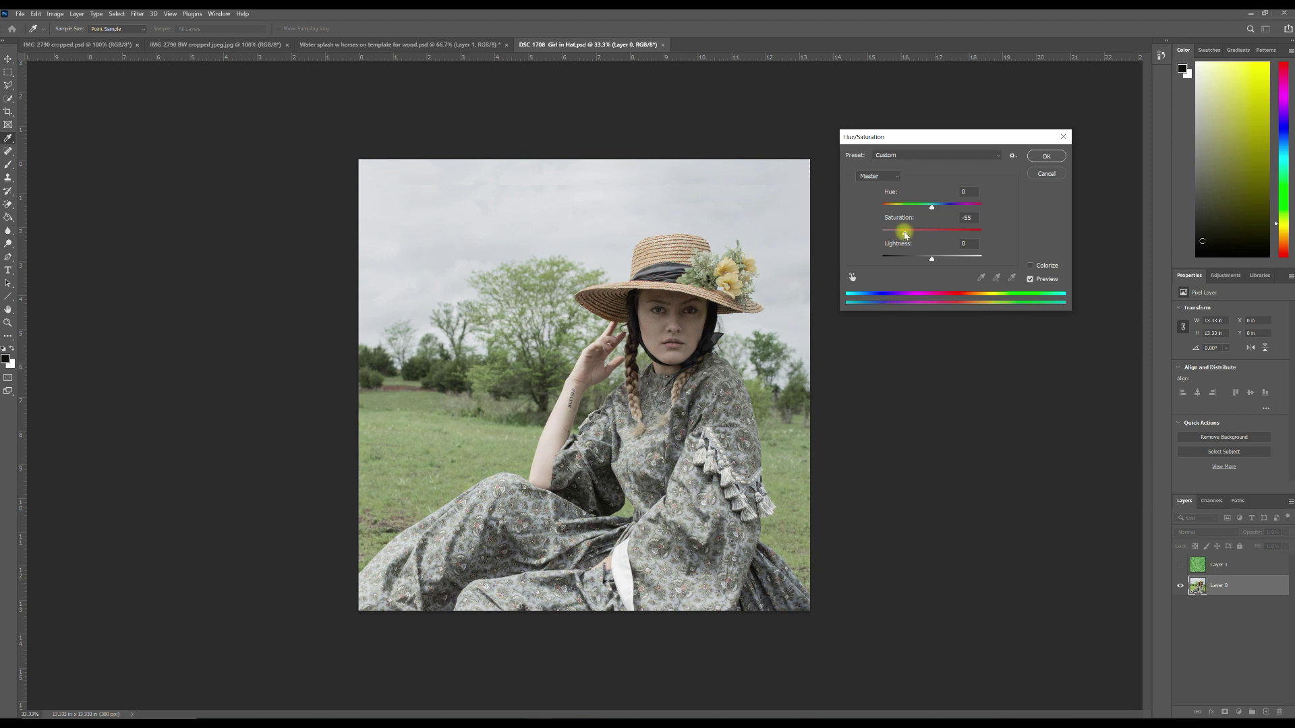
left_click_drag(891, 235, 936, 236)
left_click(964, 217)
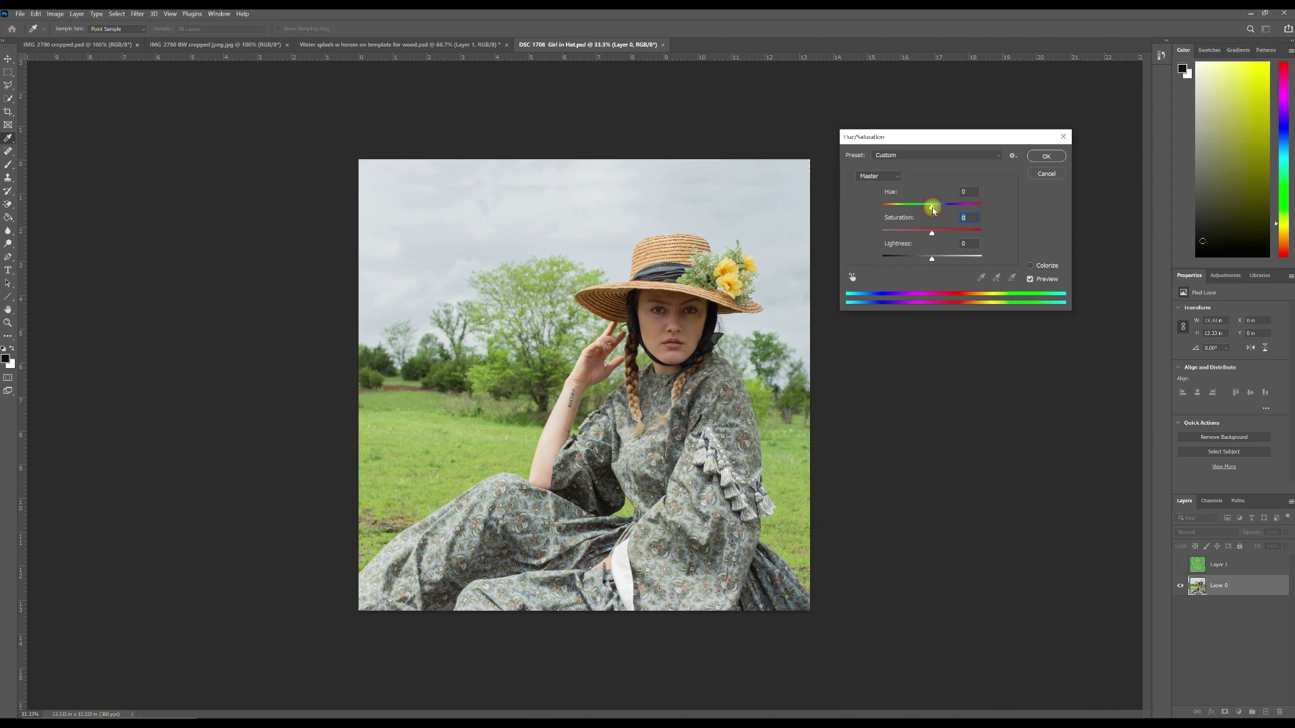
left_click_drag(939, 210, 900, 211)
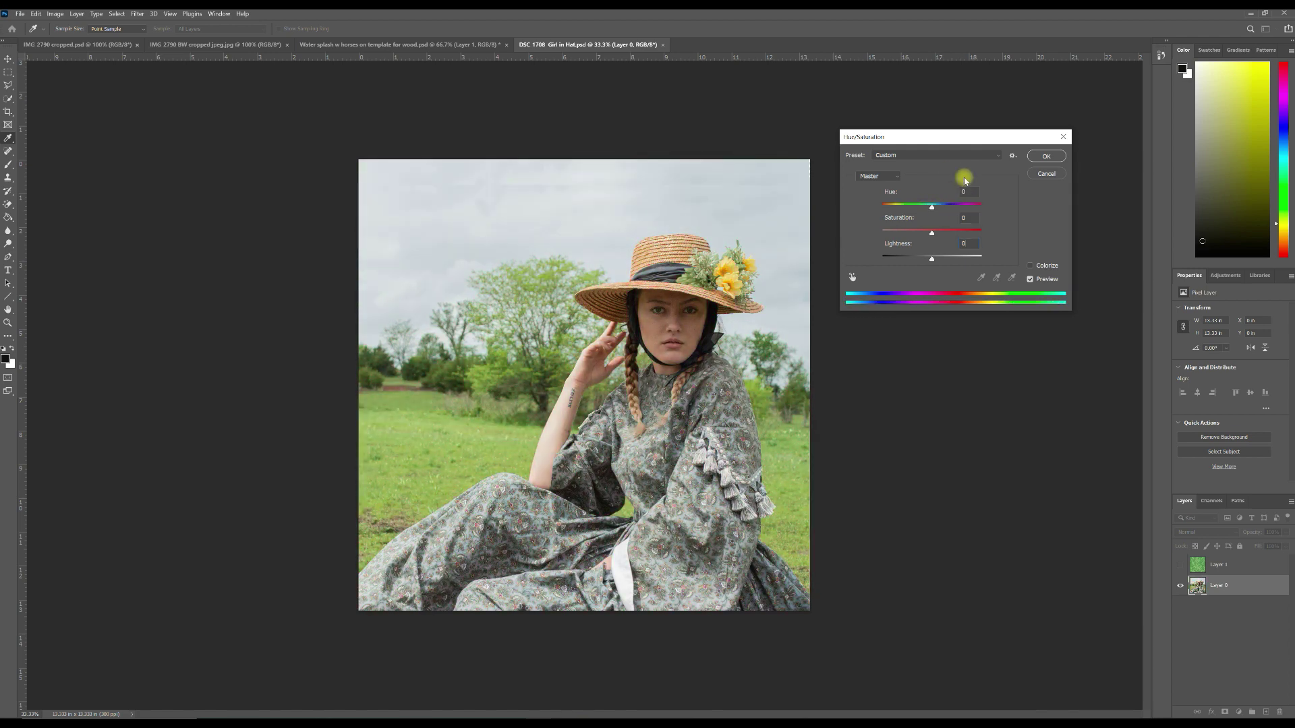